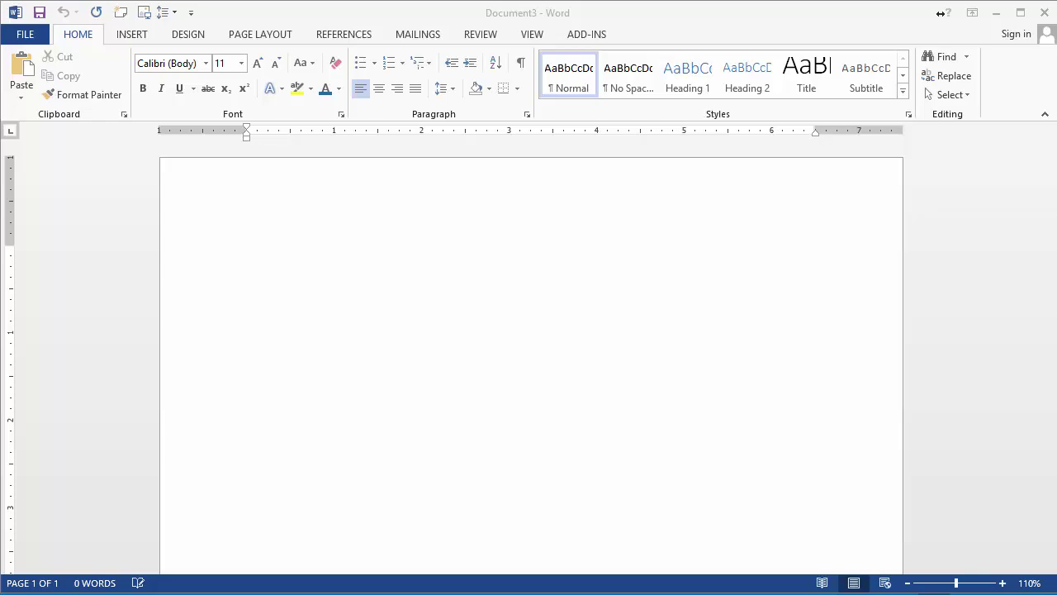
Switch from the blank Word document to the Customer List for MailMerge workbook in Excel.
key(alt+Tab)
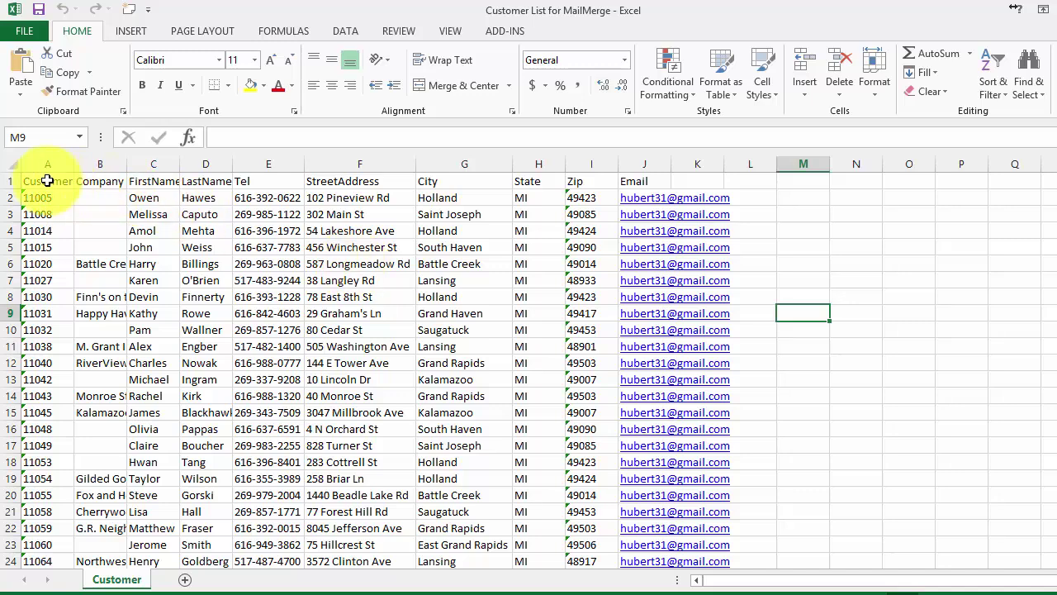
Review the header row: CustomerID, FirstName, LastName, Tel and StreetAddress.
click(45, 180)
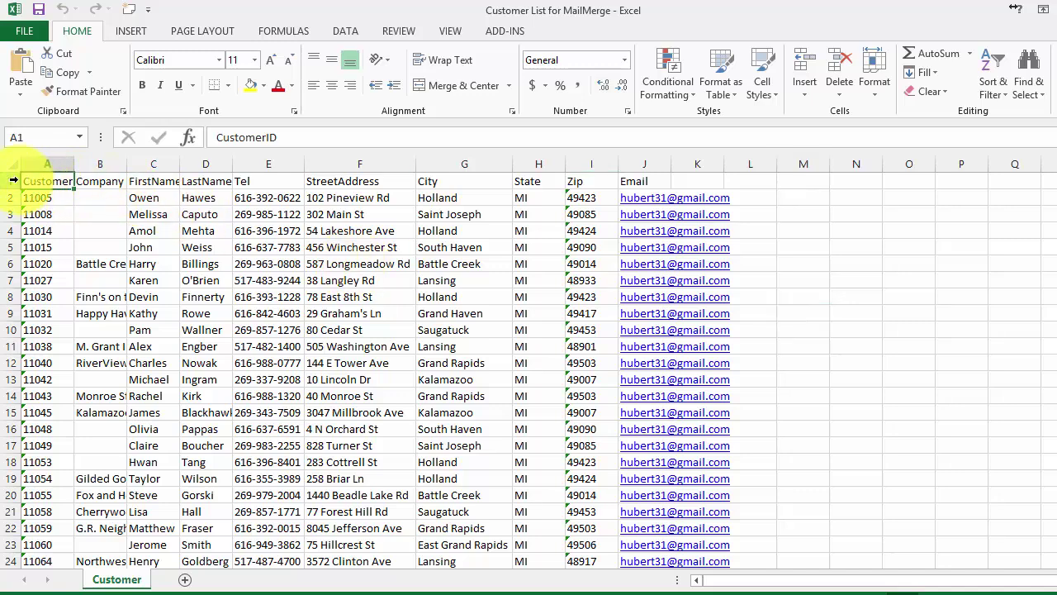
click(13, 180)
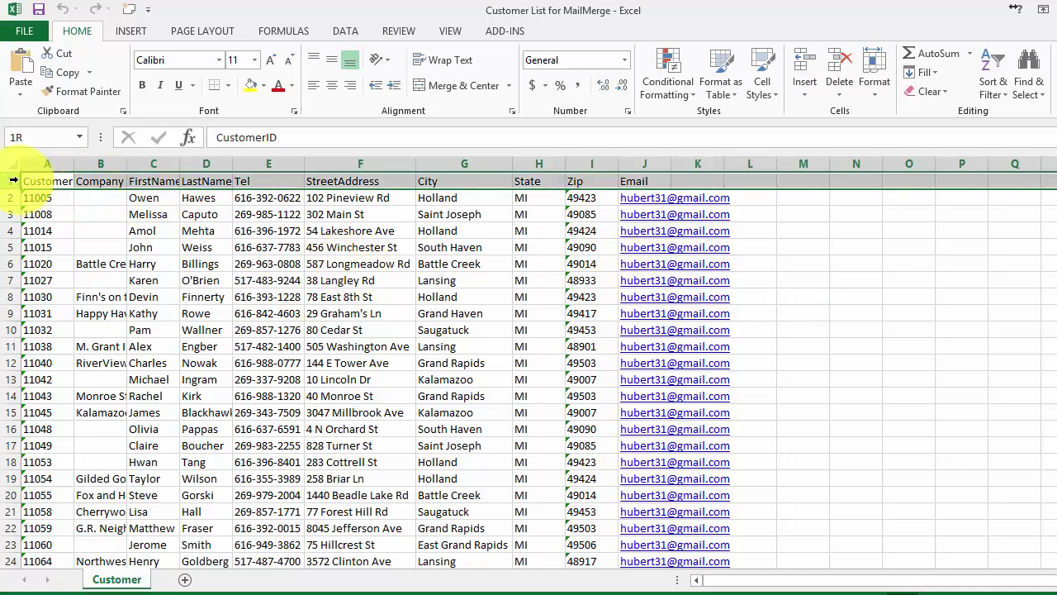
click(173, 217)
click(150, 181)
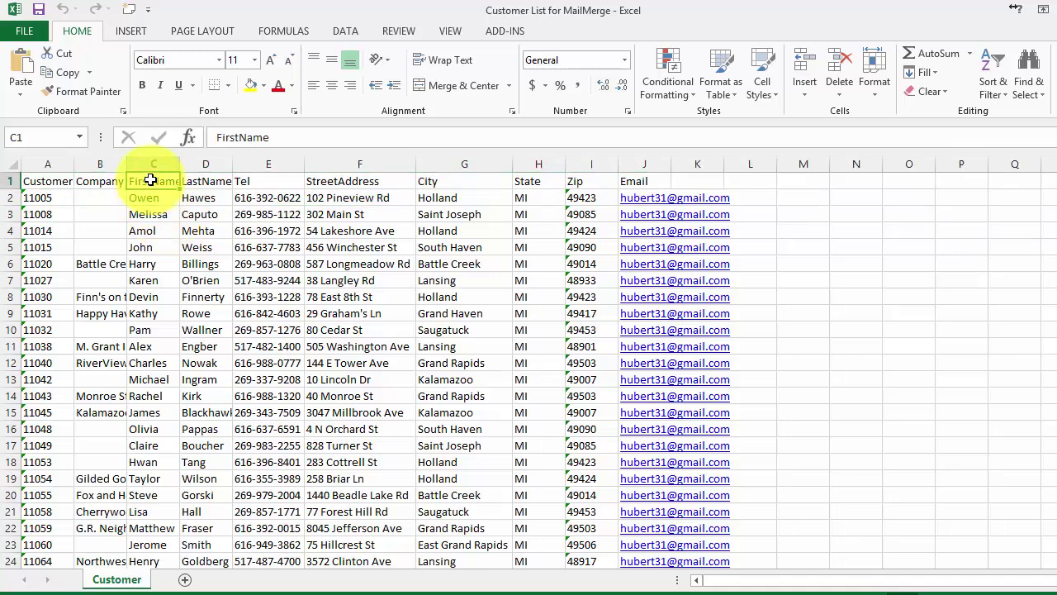
click(223, 181)
click(281, 180)
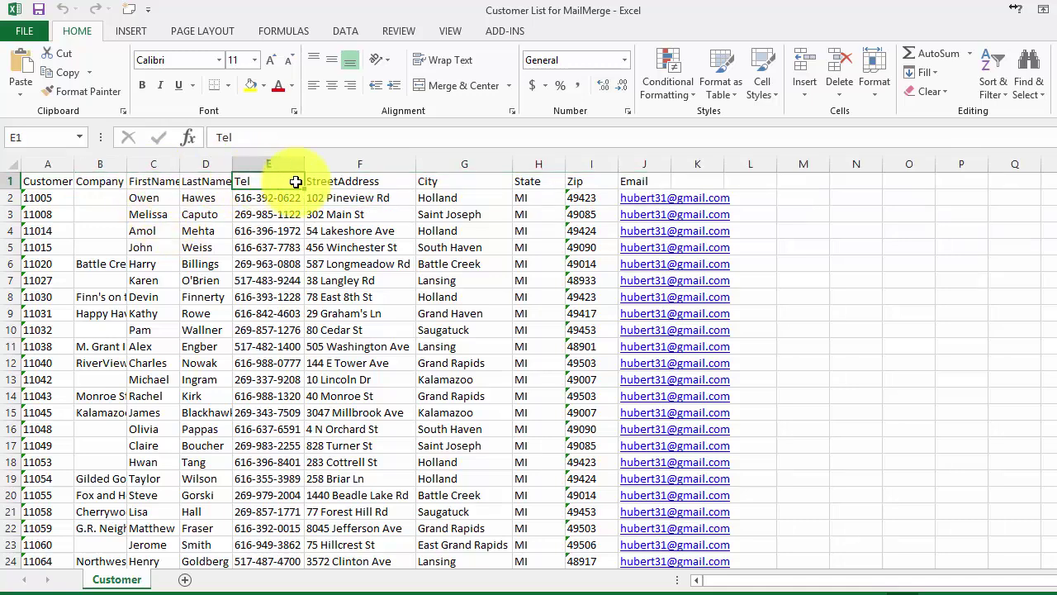
click(359, 180)
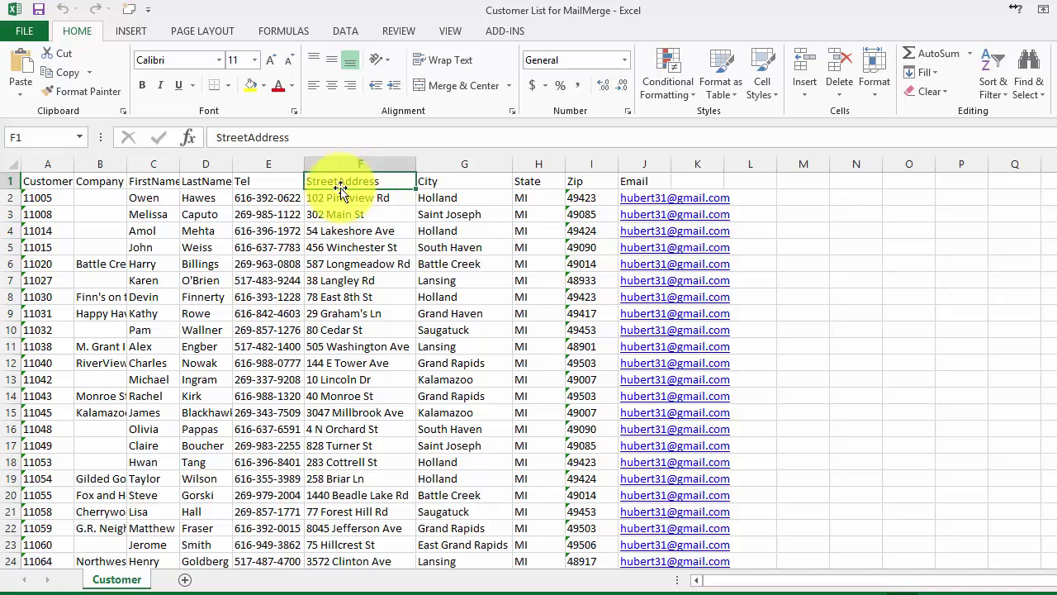
click(142, 202)
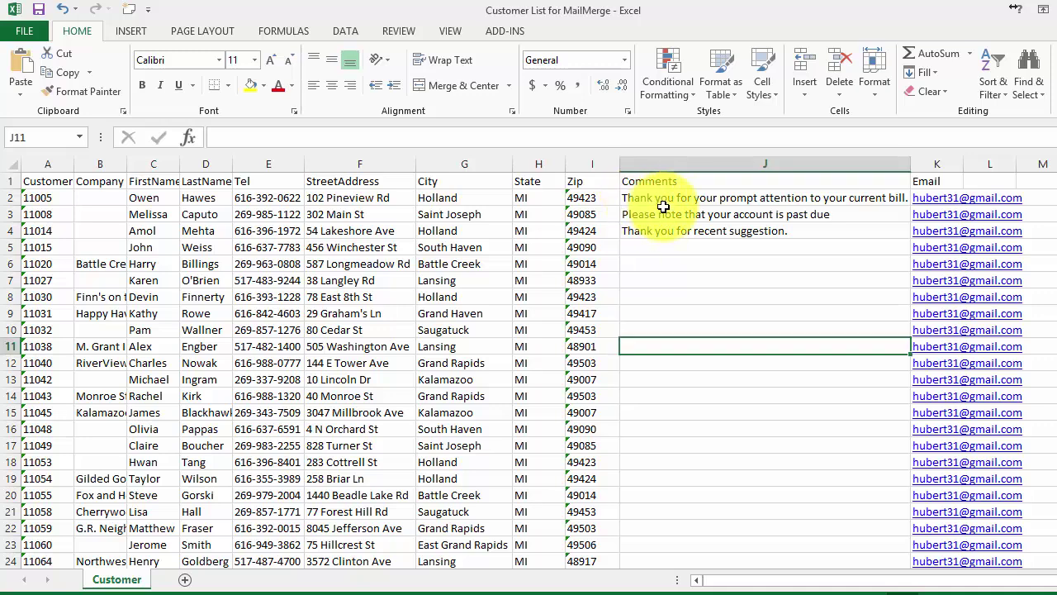
Check the comments in J3 and J4, then move down through empty cells J5 to J8.
click(665, 215)
click(676, 231)
click(666, 250)
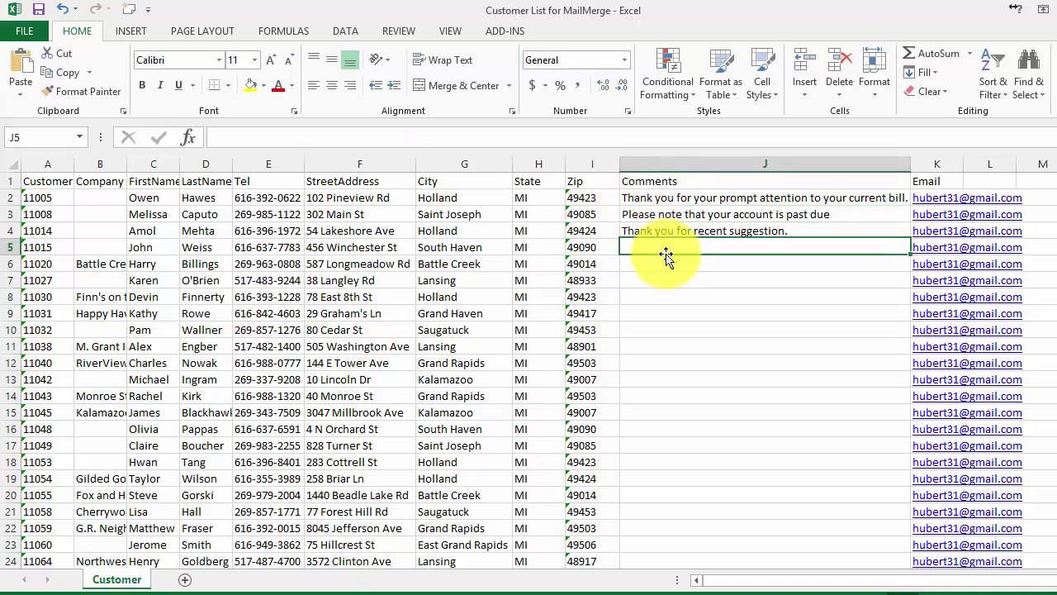
click(664, 269)
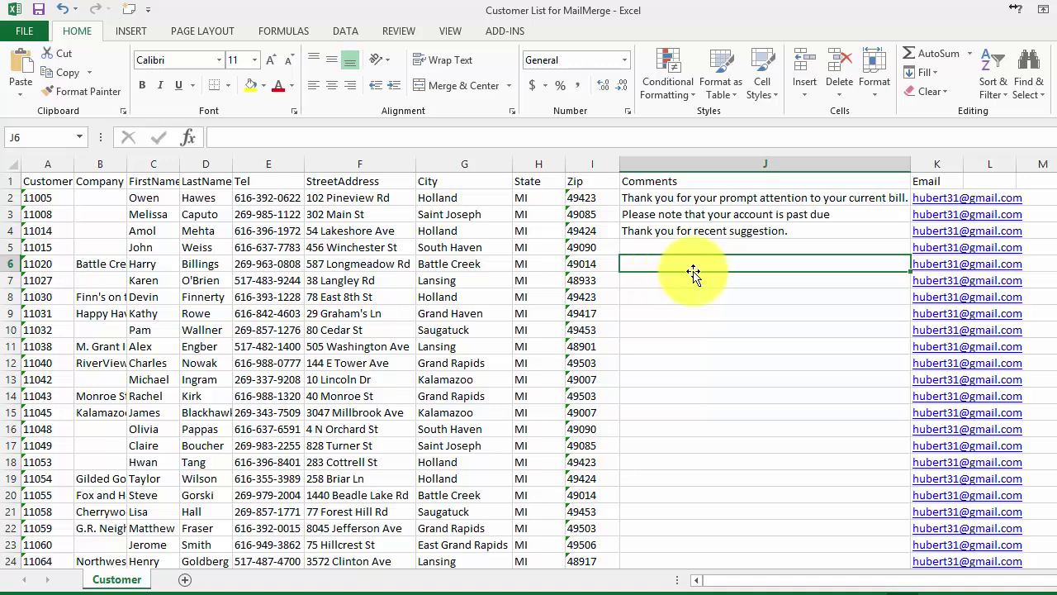
click(680, 282)
click(702, 299)
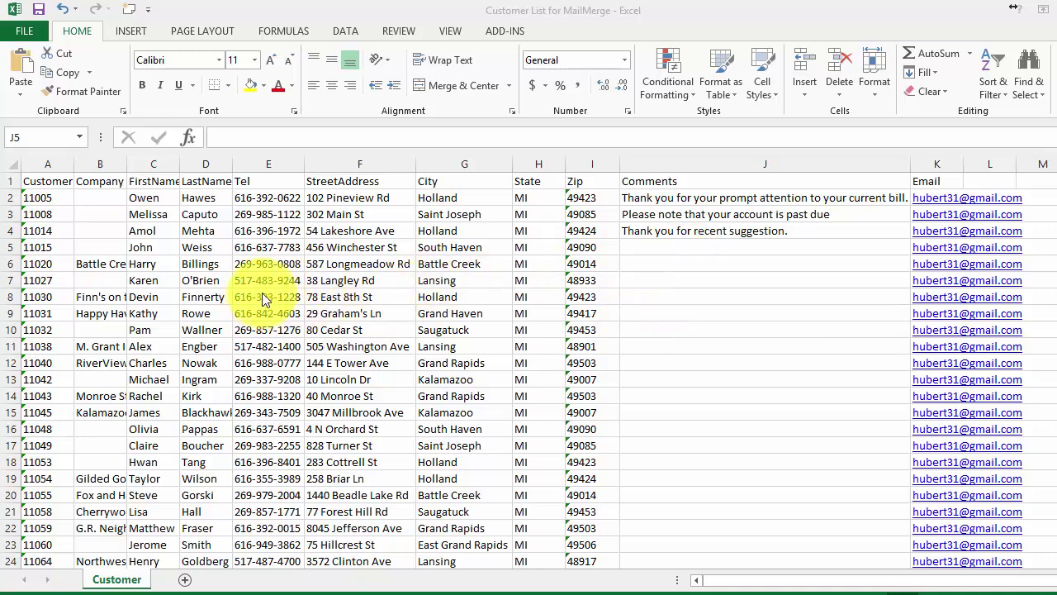
Close the customer list workbook, saving its changes, and return to the blank Word document.
key(alt+Tab)
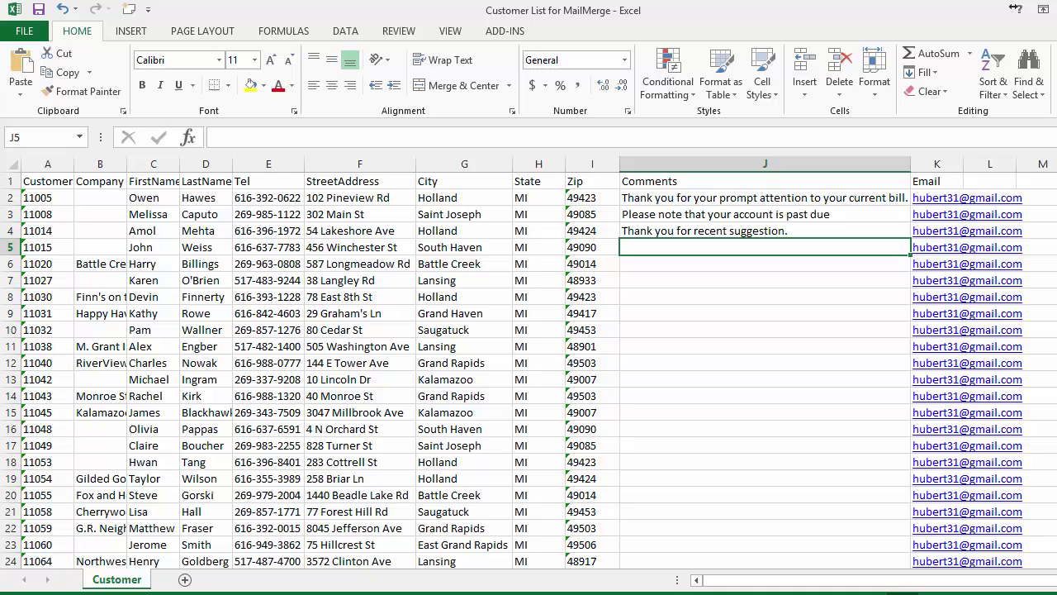
key(alt+F4)
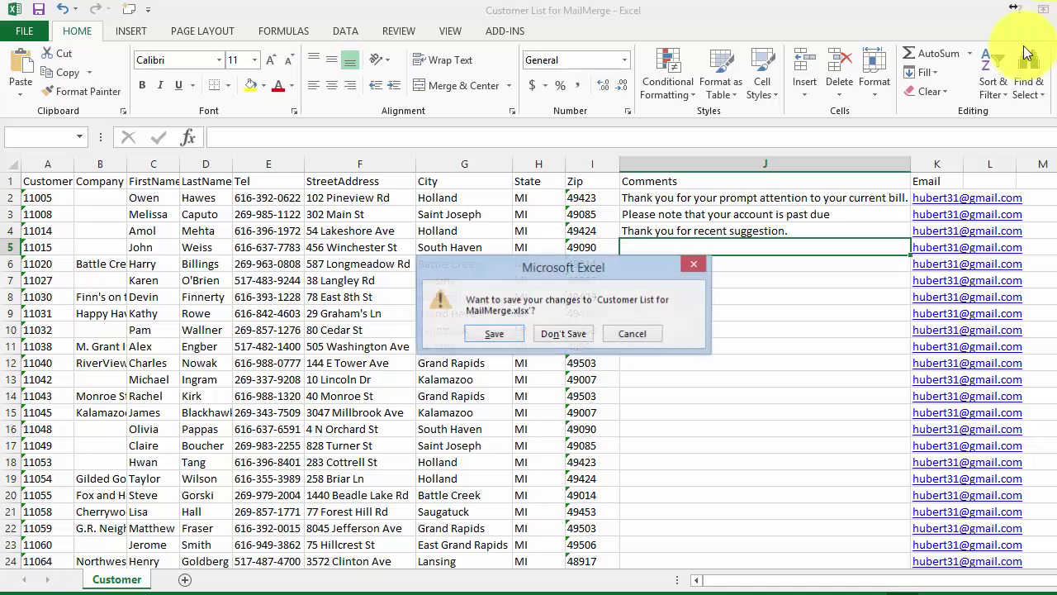
click(493, 335)
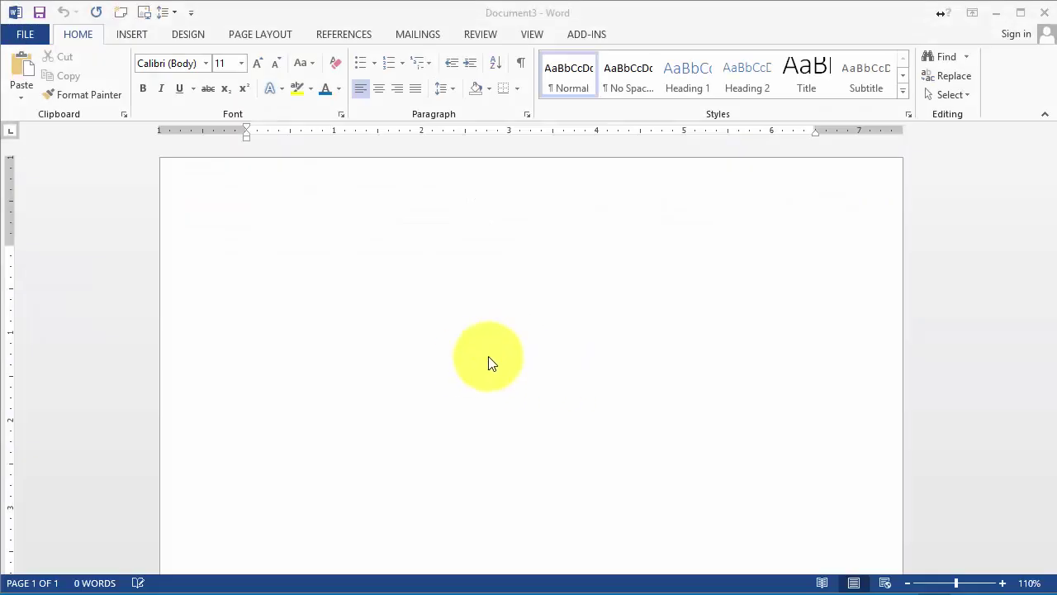
click(224, 232)
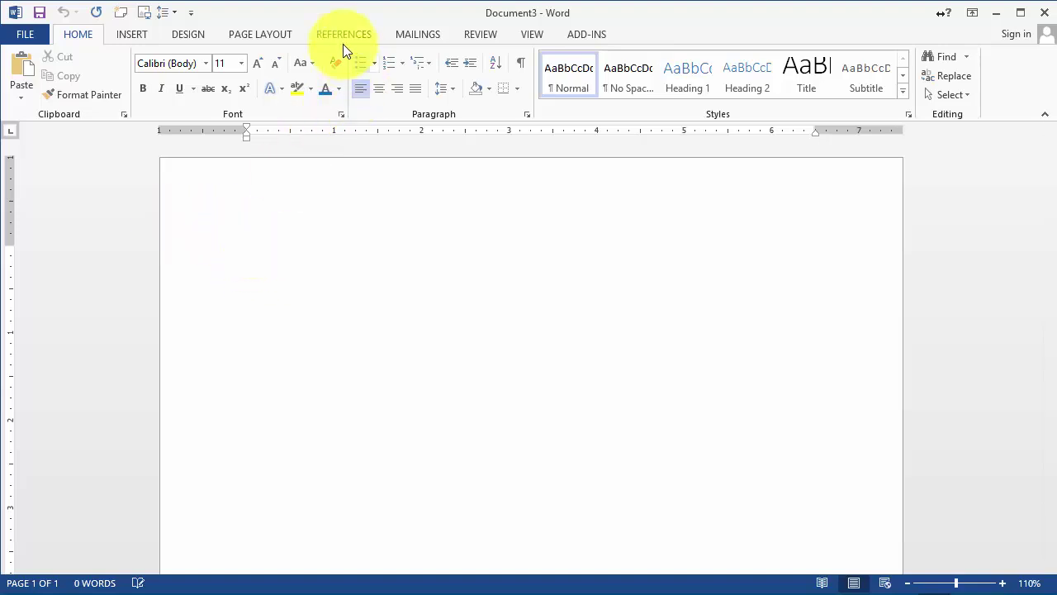
Launch the Step-by-Step Mail Merge Wizard for Letters and advance to selecting recipients.
click(414, 33)
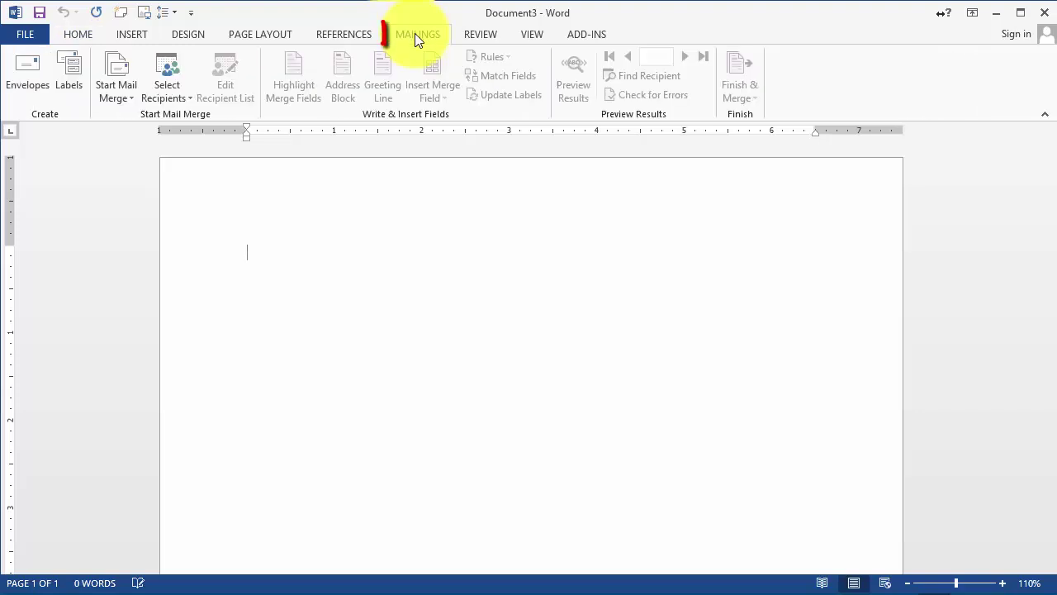
click(121, 100)
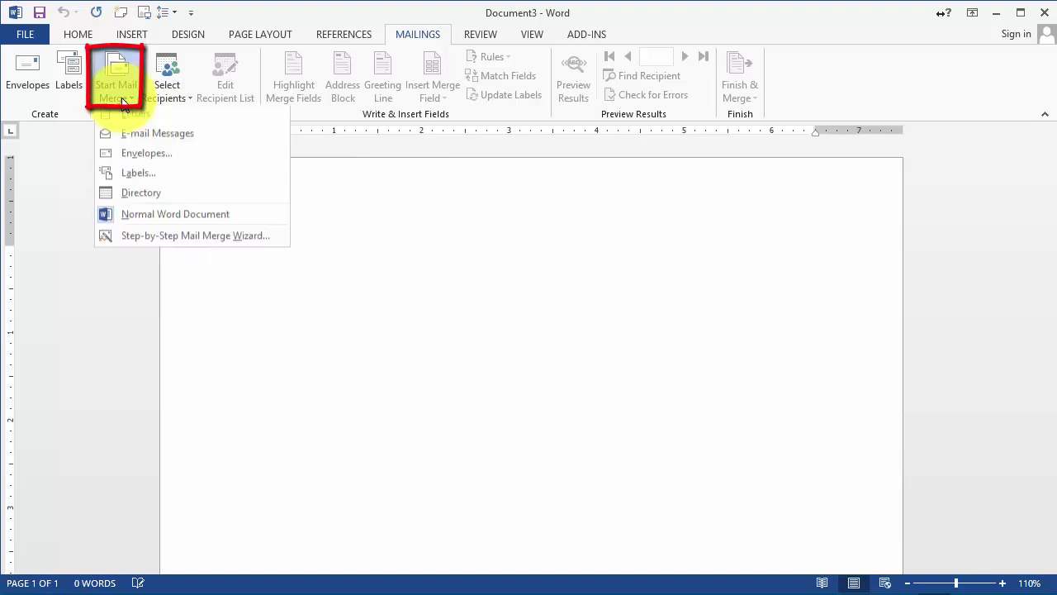
click(126, 243)
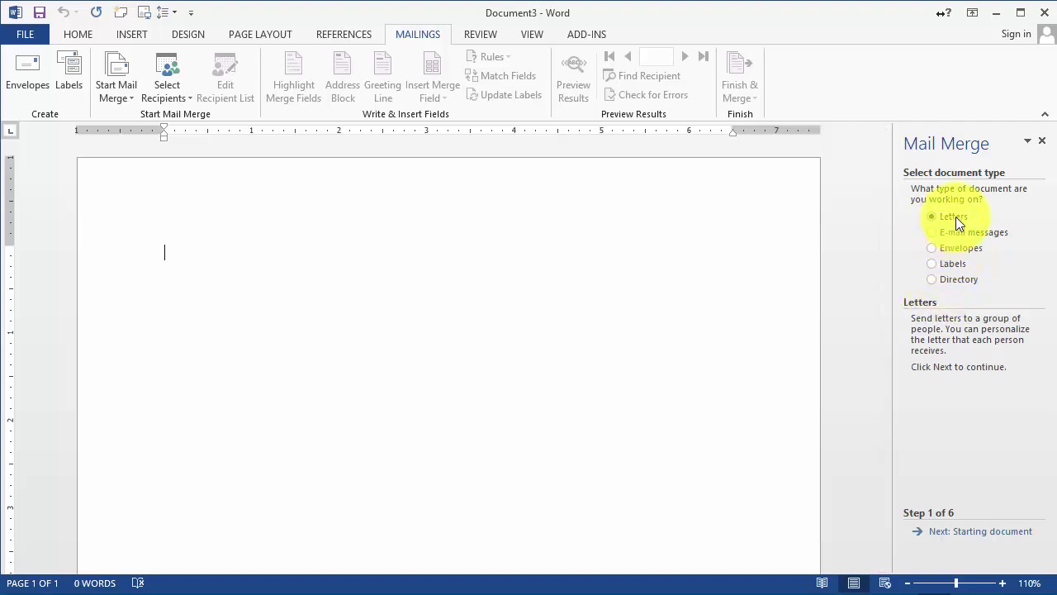
click(990, 537)
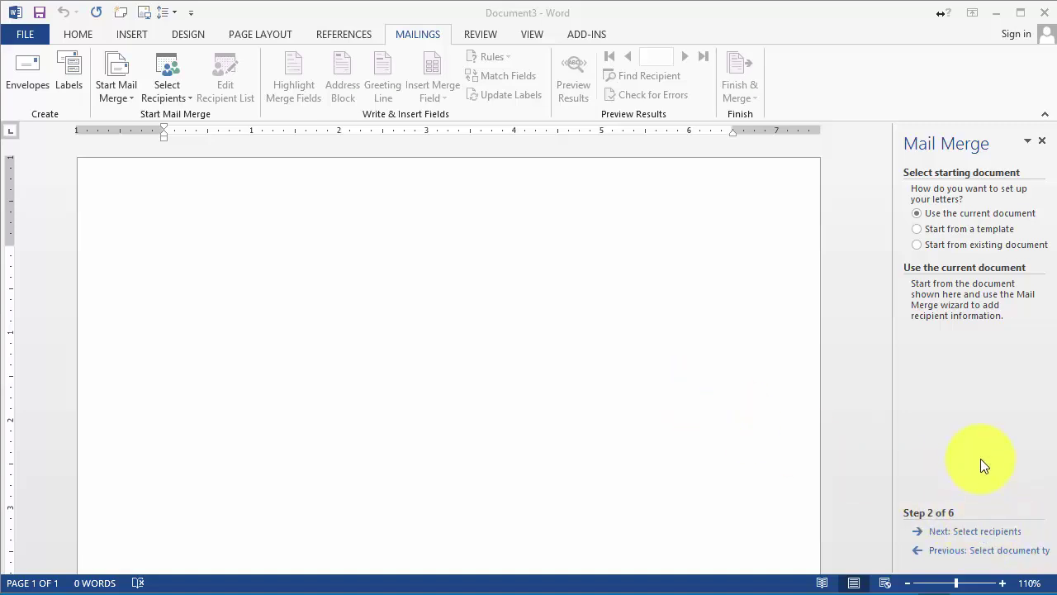
click(972, 527)
click(970, 530)
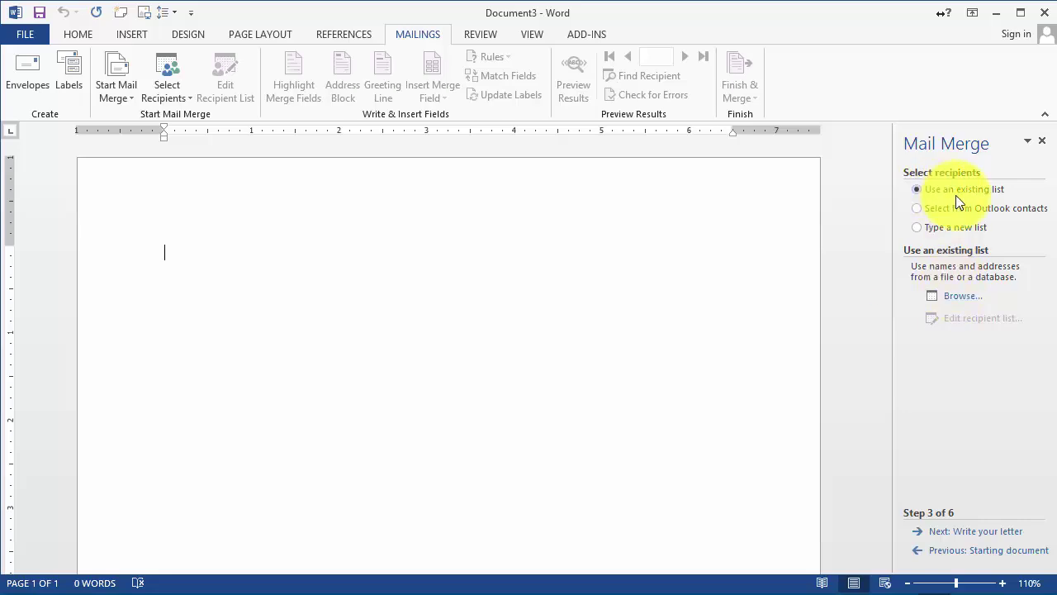
Pick the workbook's Customer table from Google Drive > BUS111-SP15 > Original Resources > Week 3.
click(963, 295)
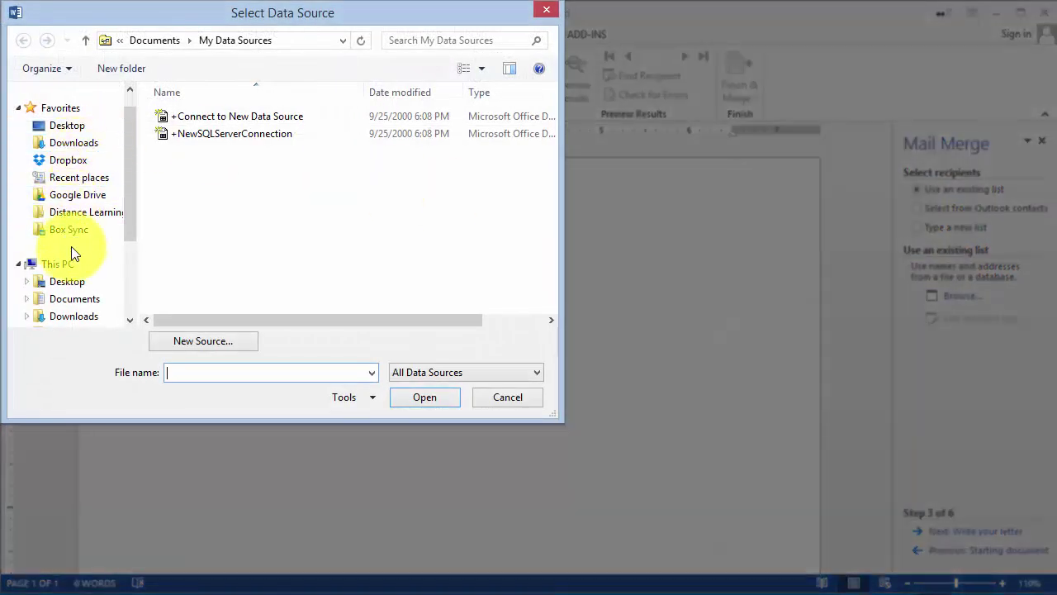
click(76, 197)
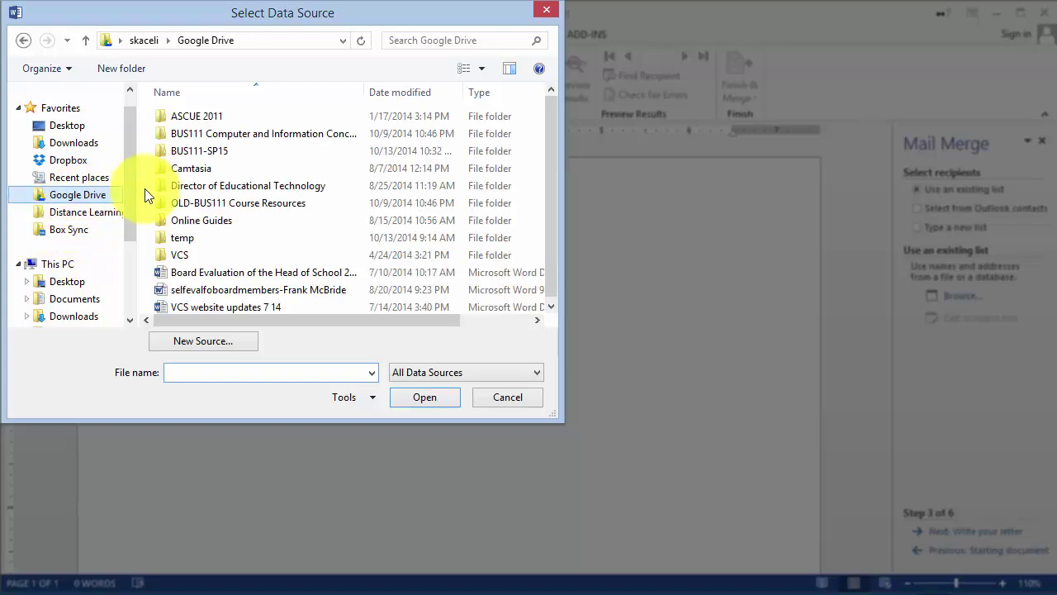
double_click(223, 152)
double_click(212, 118)
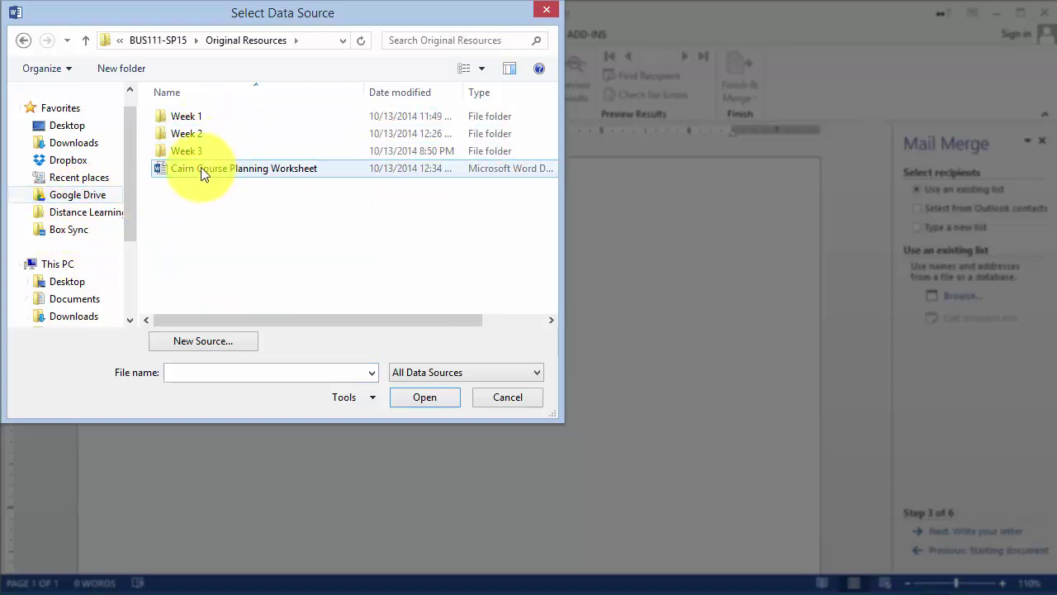
double_click(196, 152)
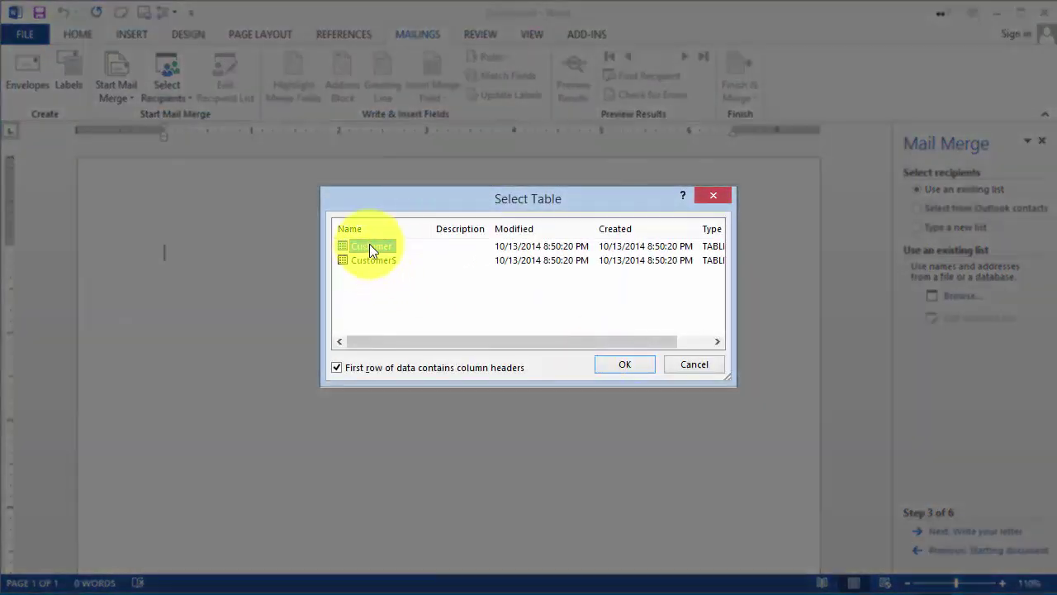
click(371, 246)
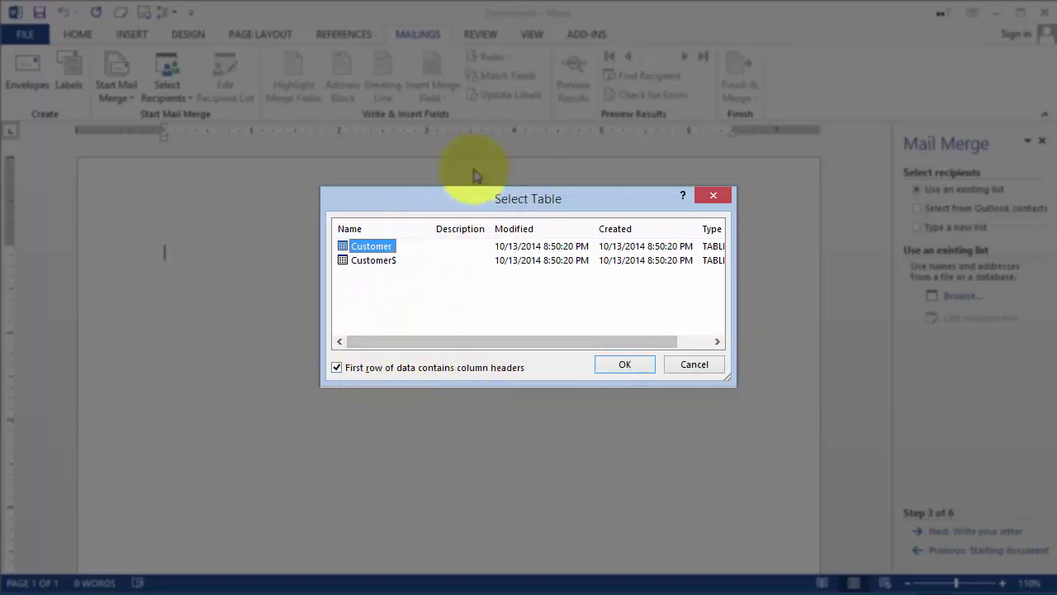
click(624, 368)
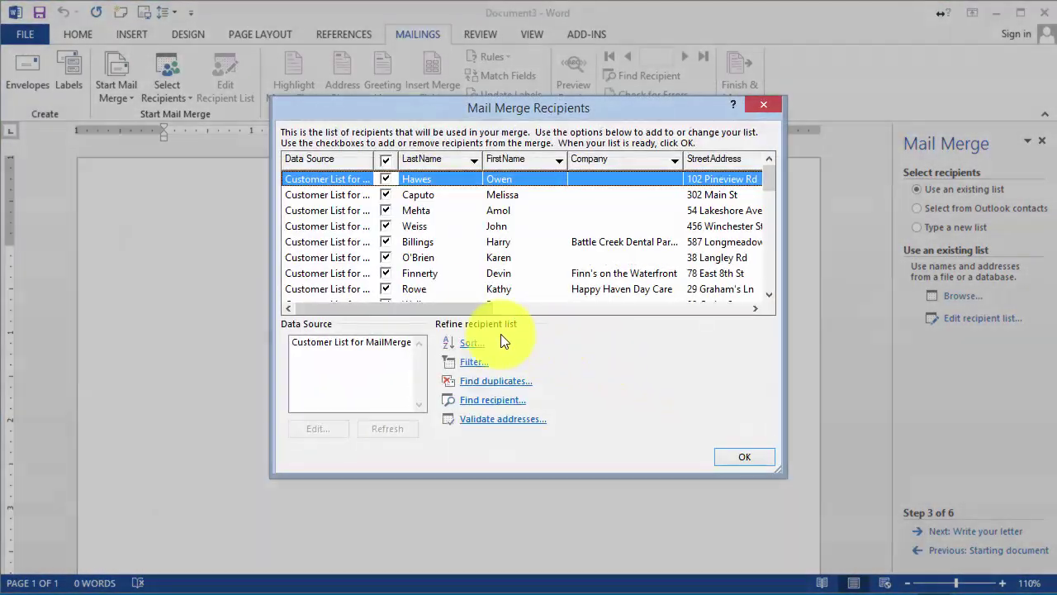
Review the Customer recipient list and accept all recipients for the merge.
scroll(405, 229, down, 2)
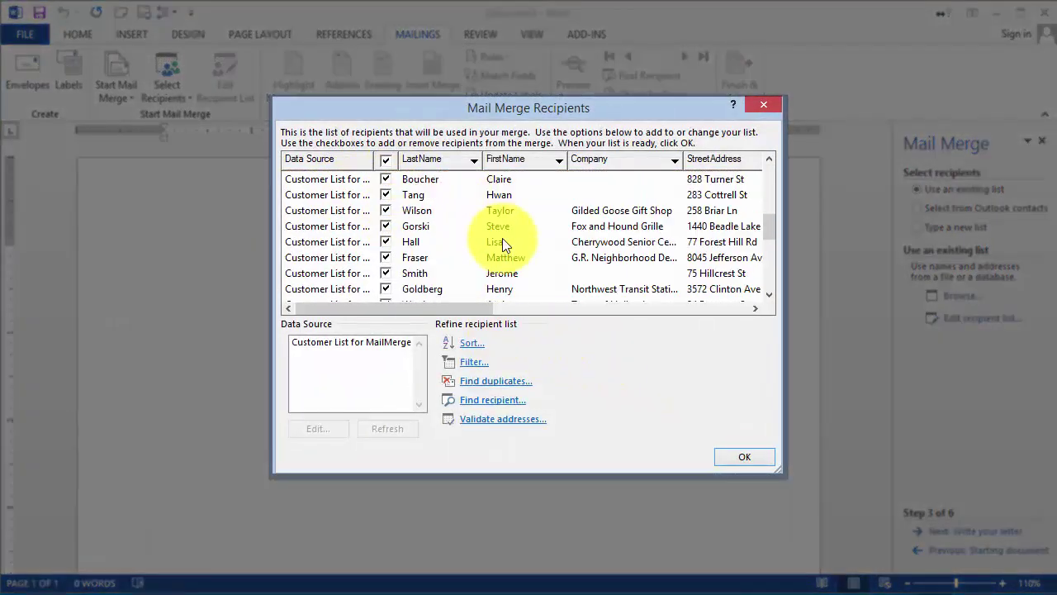
scroll(503, 239, down, 5)
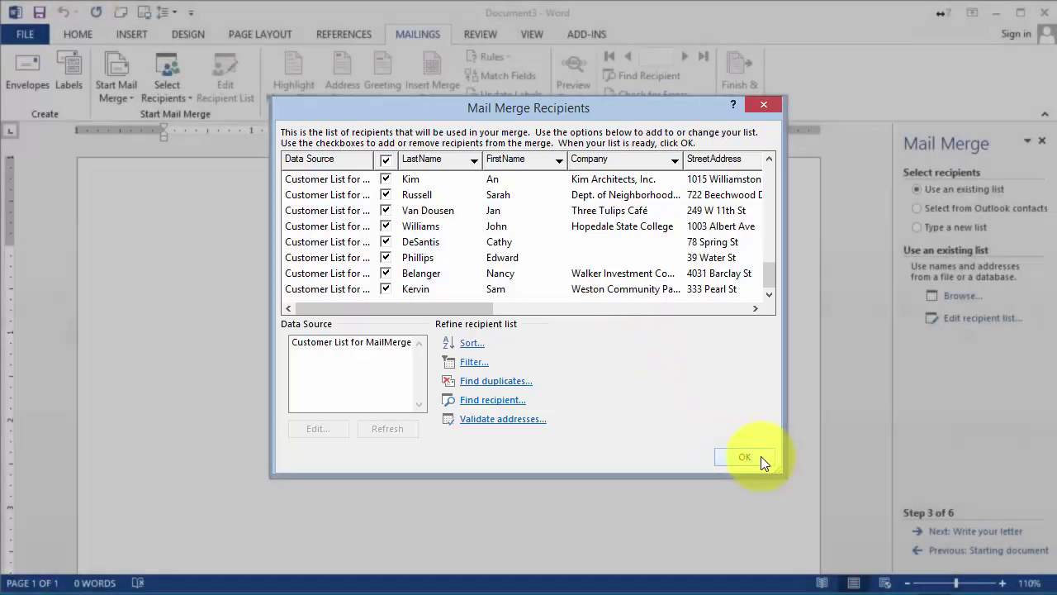
click(767, 457)
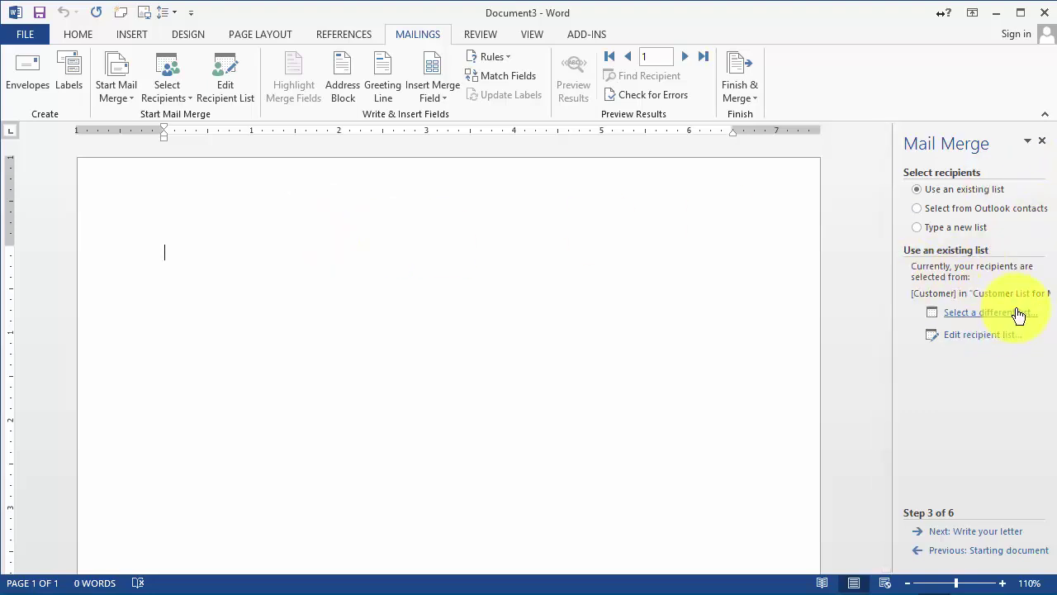
Advance the wizard to Write your letter and place the cursor in the blank letter.
click(968, 532)
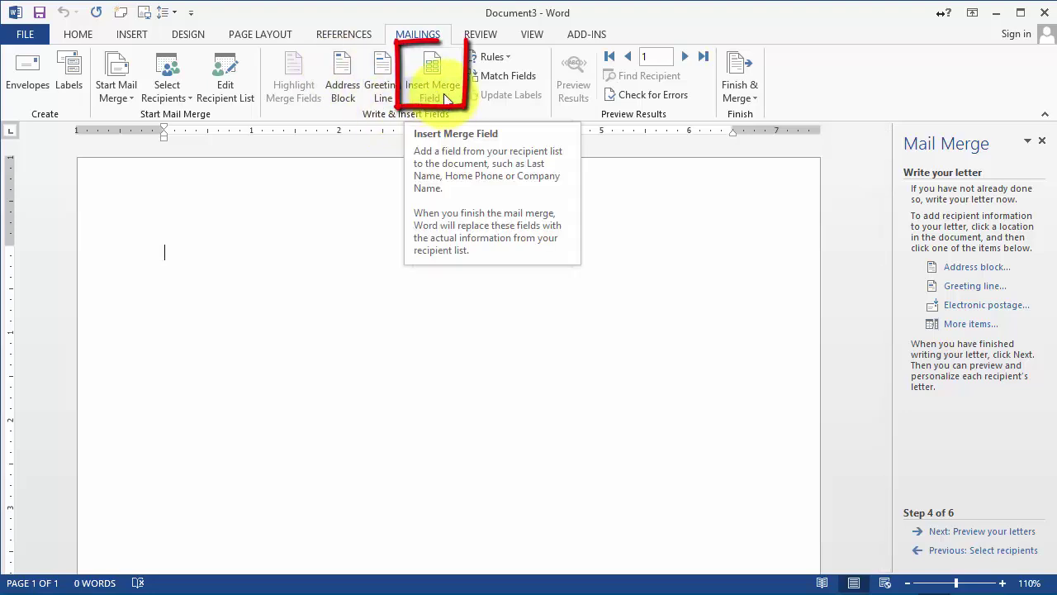
click(173, 251)
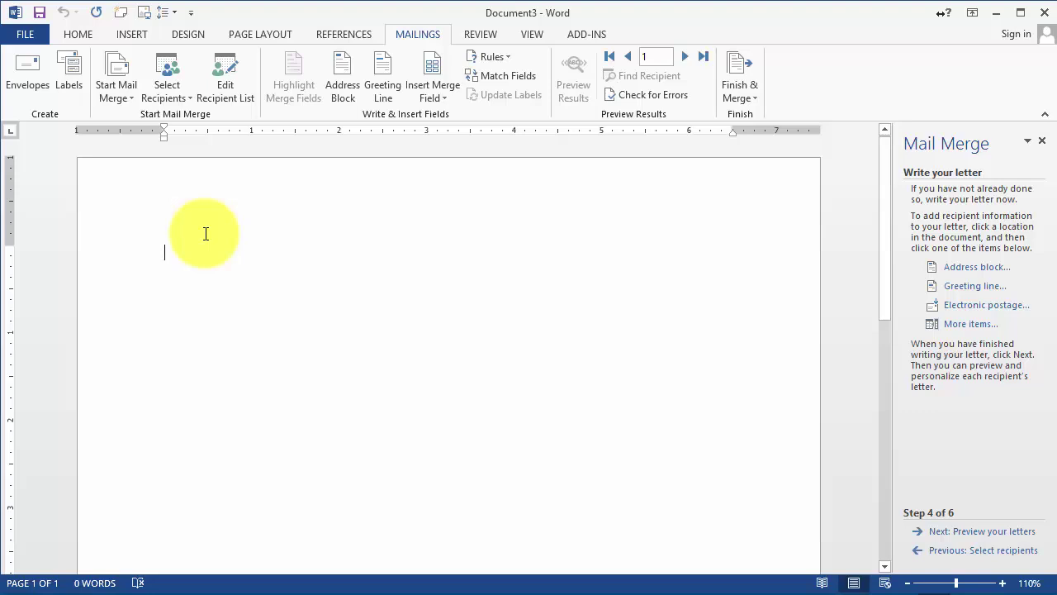
Insert «FirstName» «LastName» on the first line and «StreetAddress» on the second.
click(432, 98)
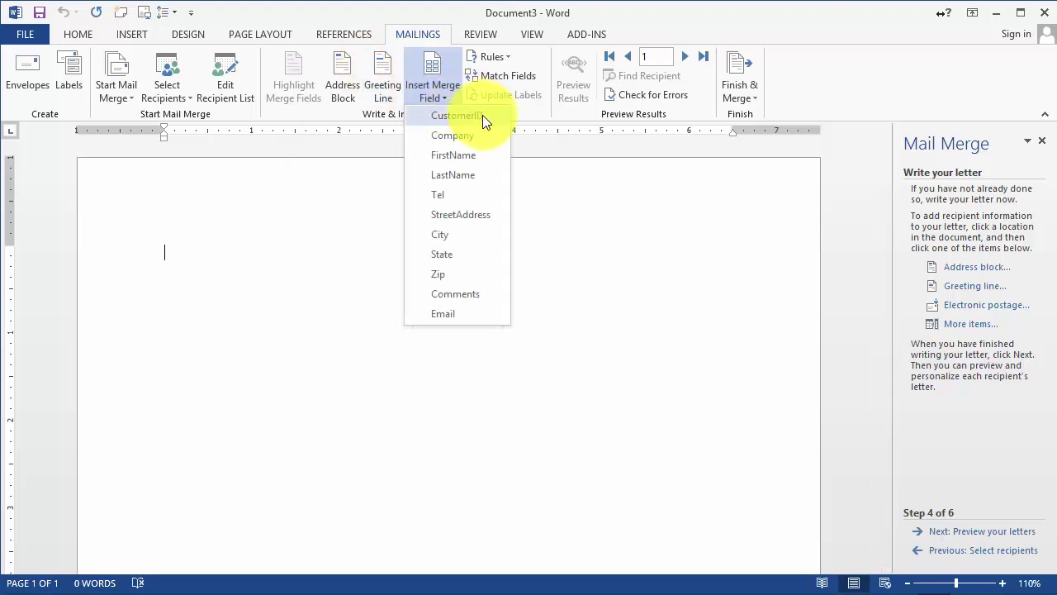
click(465, 159)
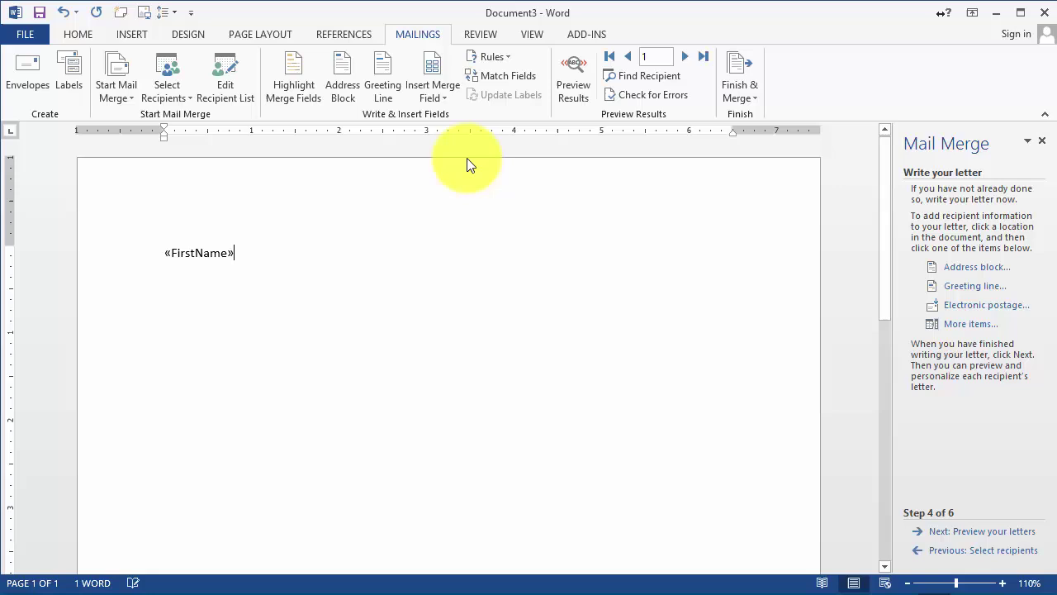
click(453, 95)
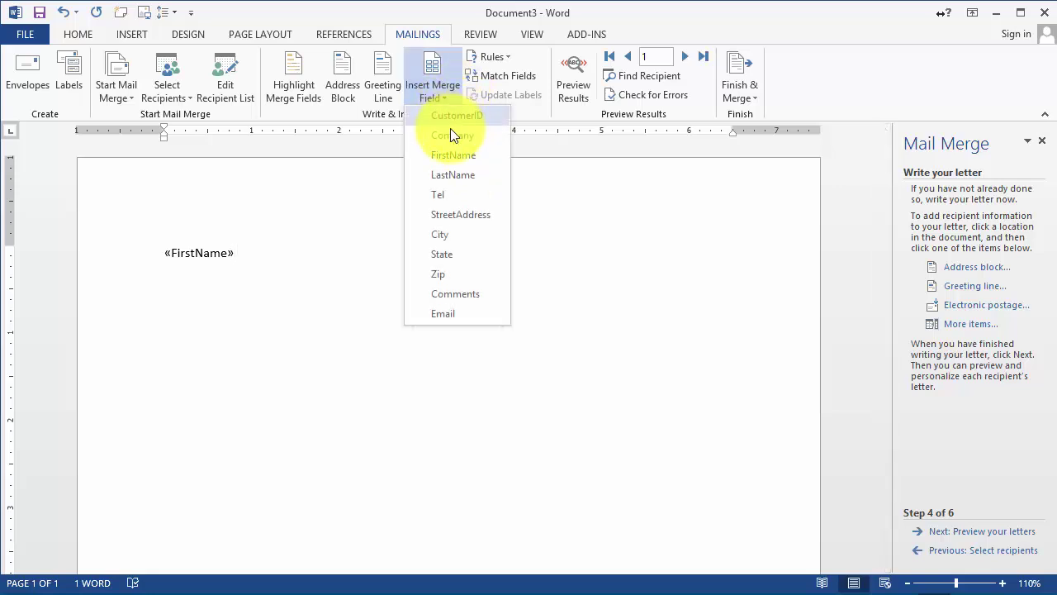
click(452, 174)
key(Return)
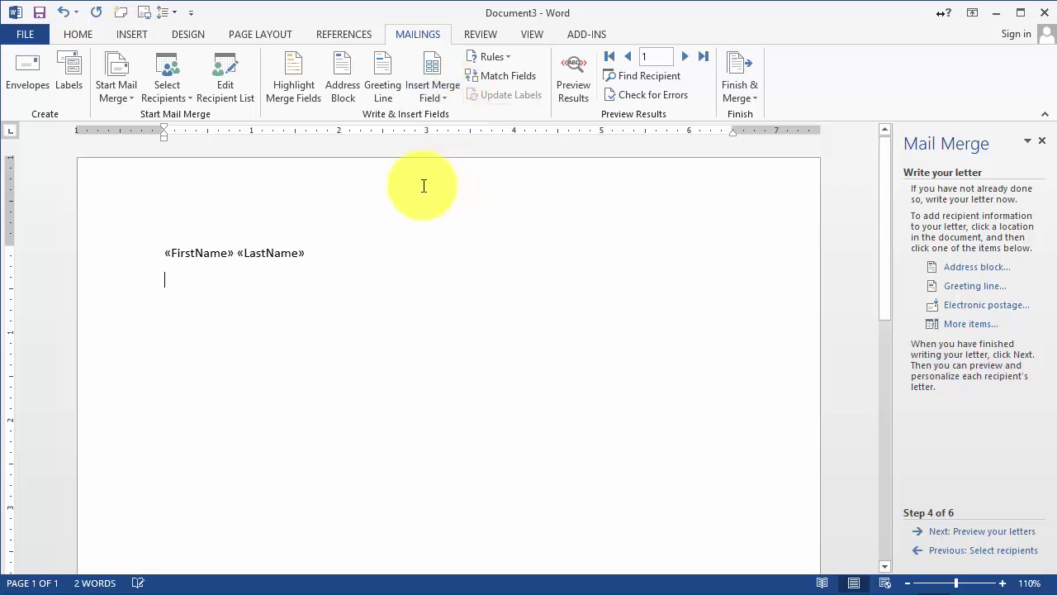
click(437, 93)
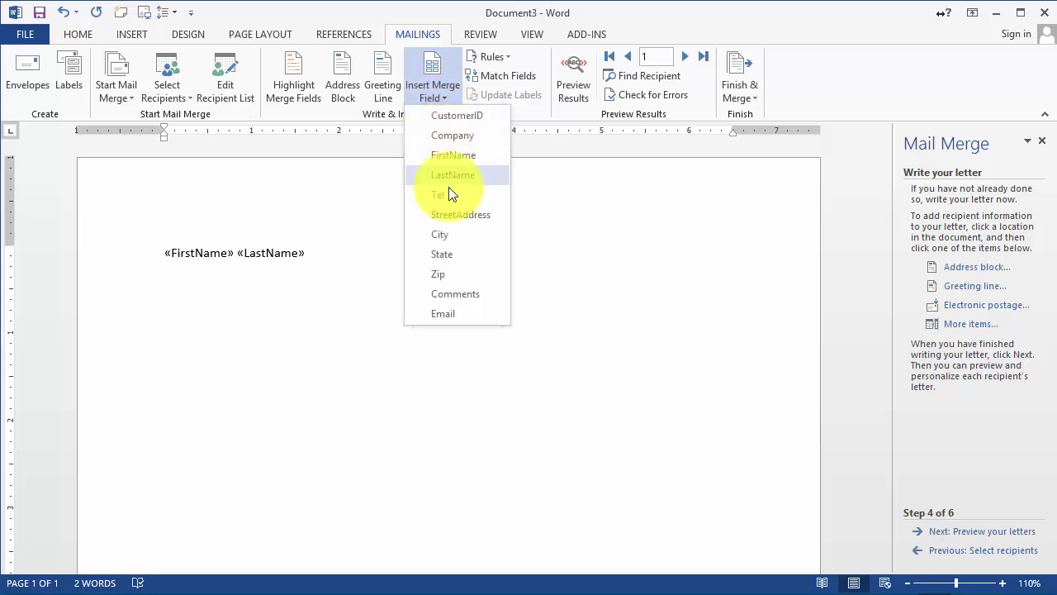
click(450, 216)
key(Return)
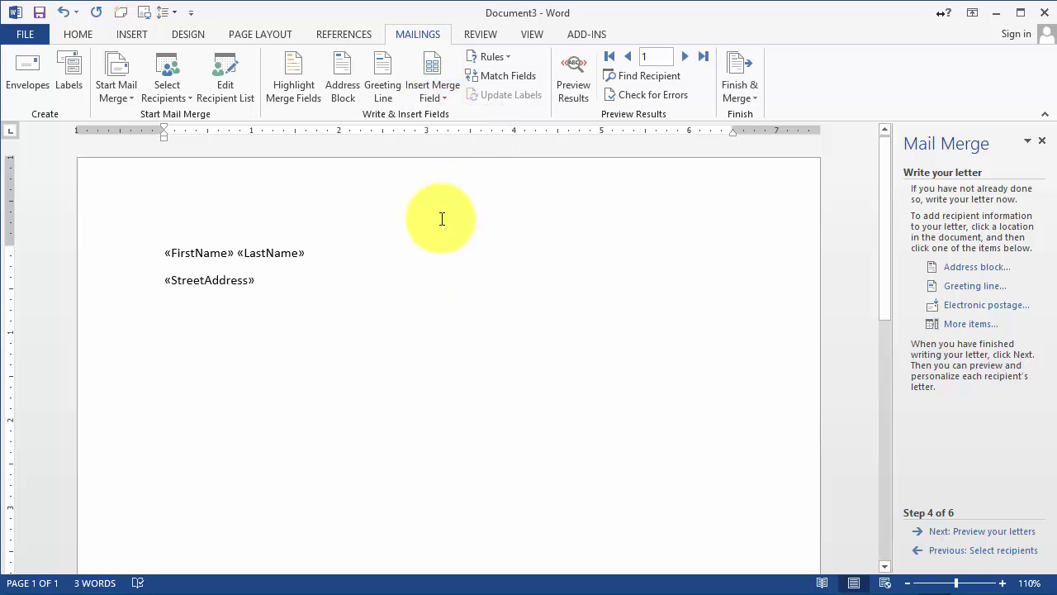
Add a third address line with «City», «State» merge fields.
click(433, 92)
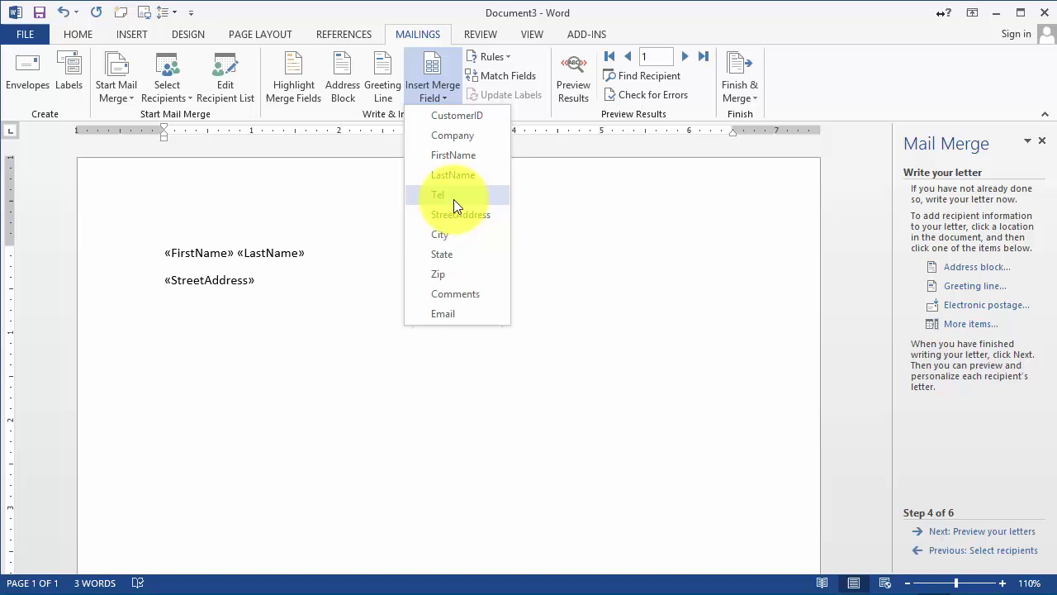
click(445, 234)
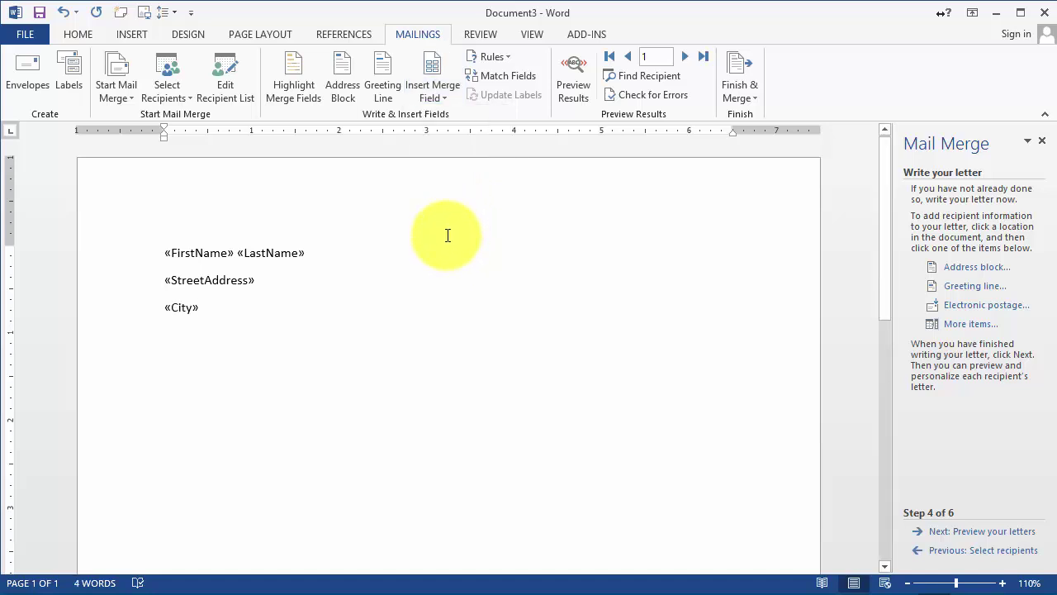
text(,)
click(446, 93)
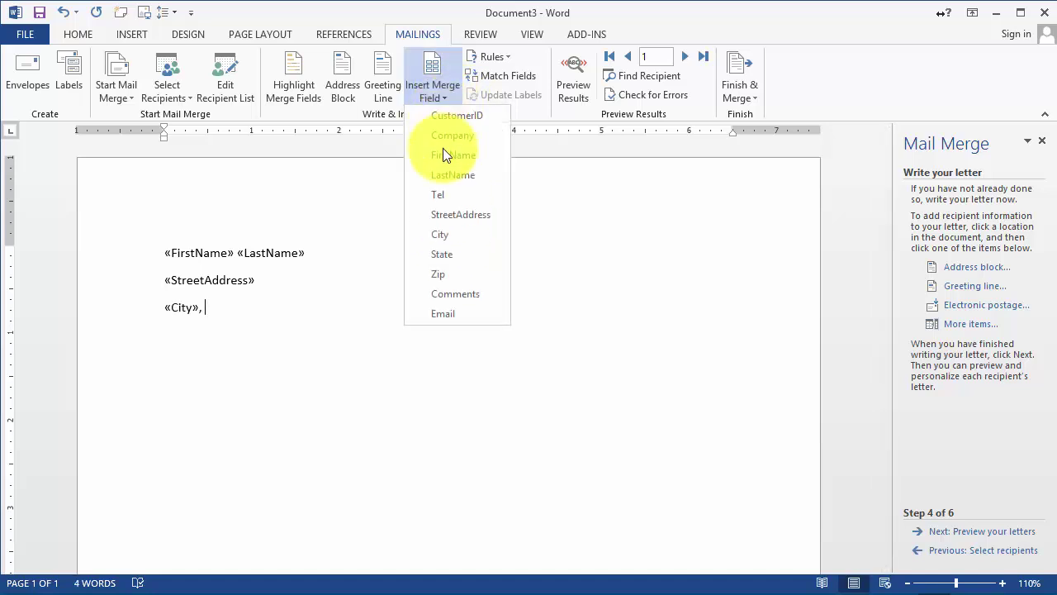
click(449, 256)
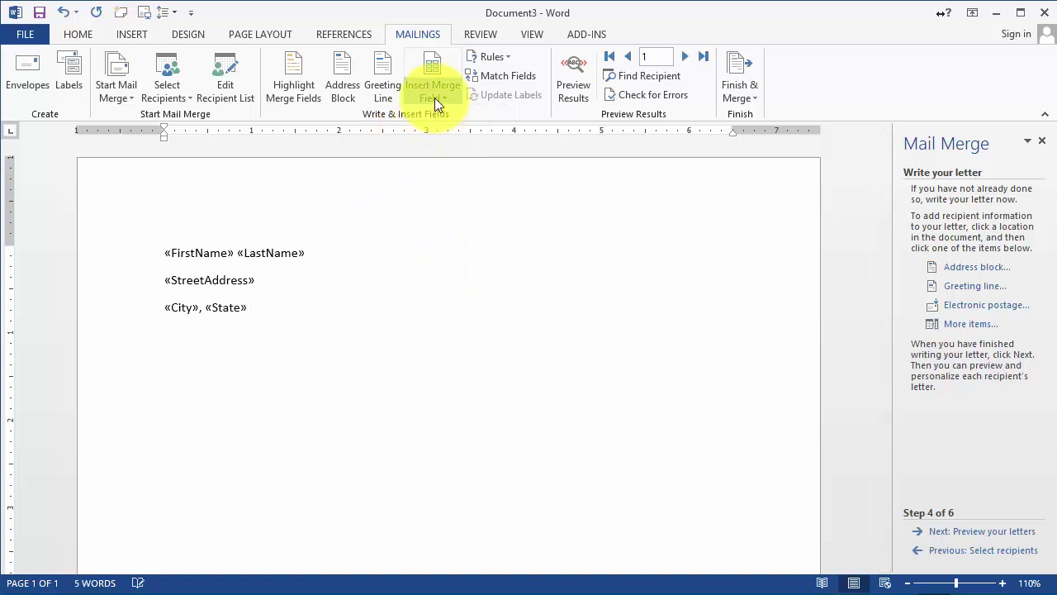
click(435, 96)
Add «Zip» after State, a 'Dear «FirstName»,' greeting, and an intro line about information on file.
click(443, 274)
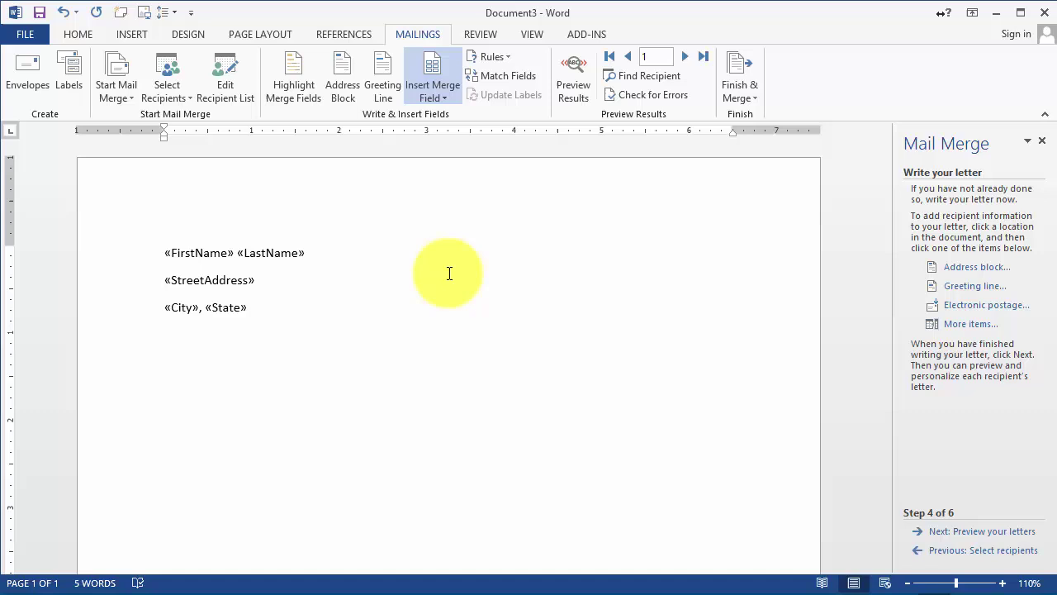
key(Return)
key(Return)
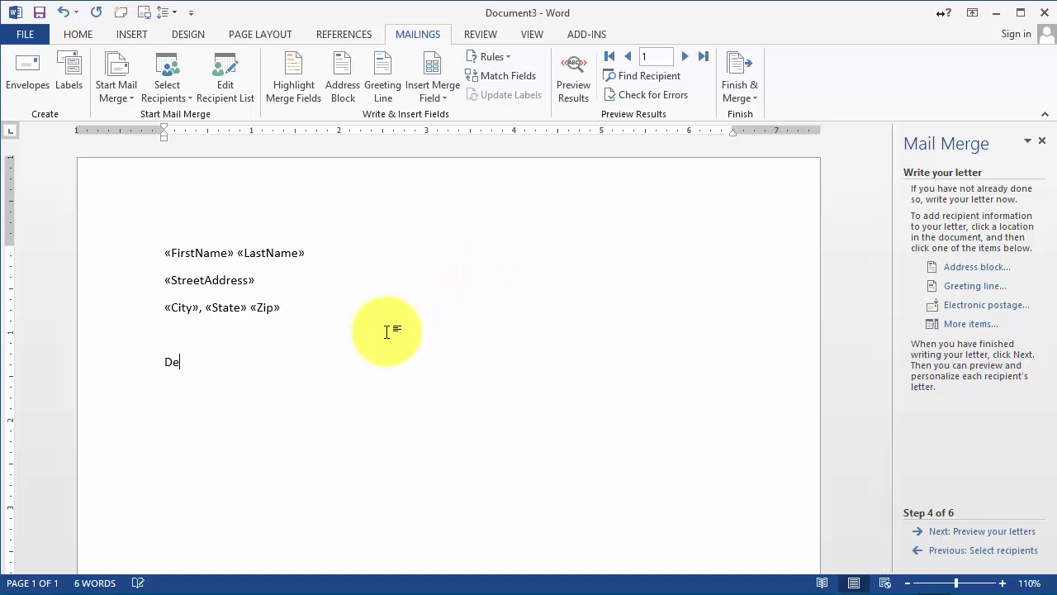
click(436, 93)
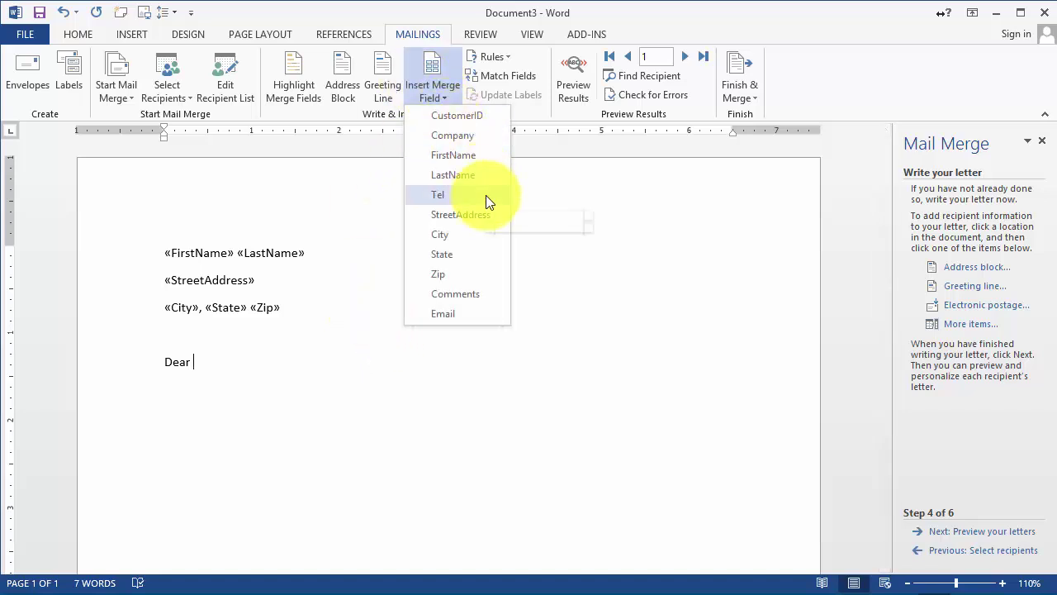
click(464, 156)
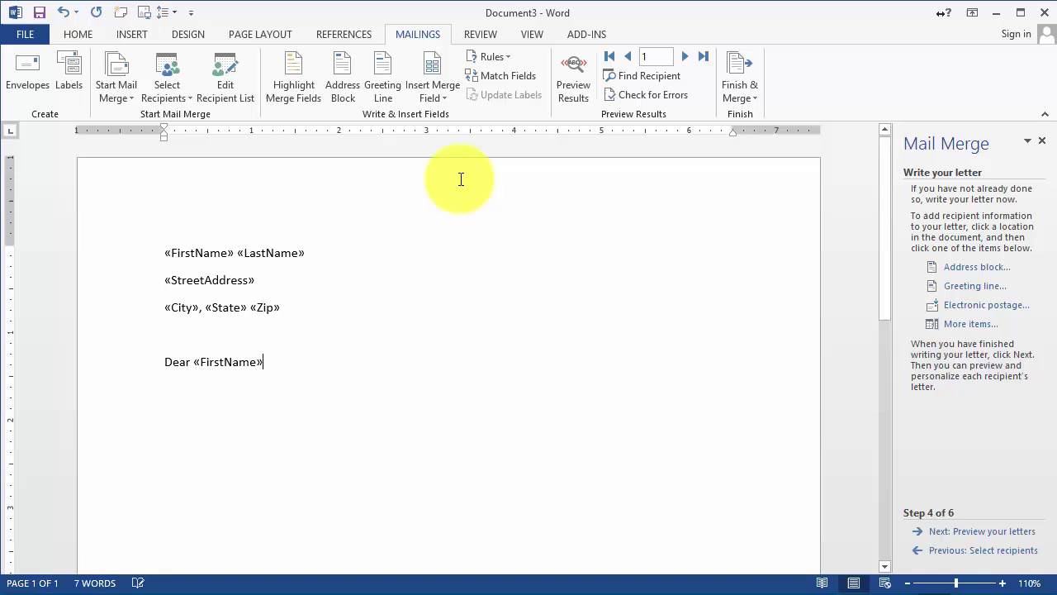
text(,)
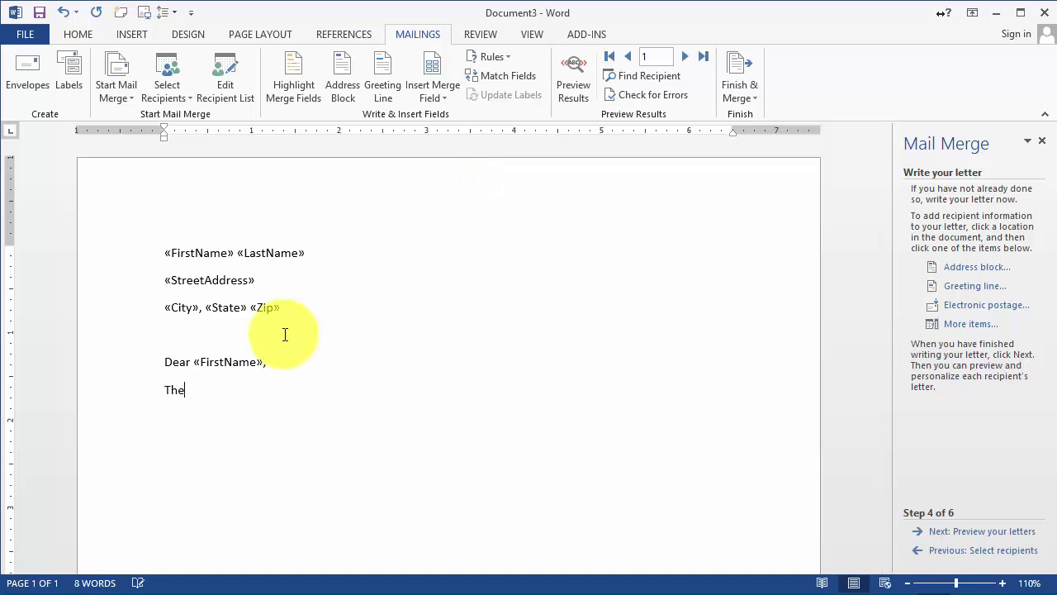
text( The follow)
key(BackSpace)
key(BackSpace)
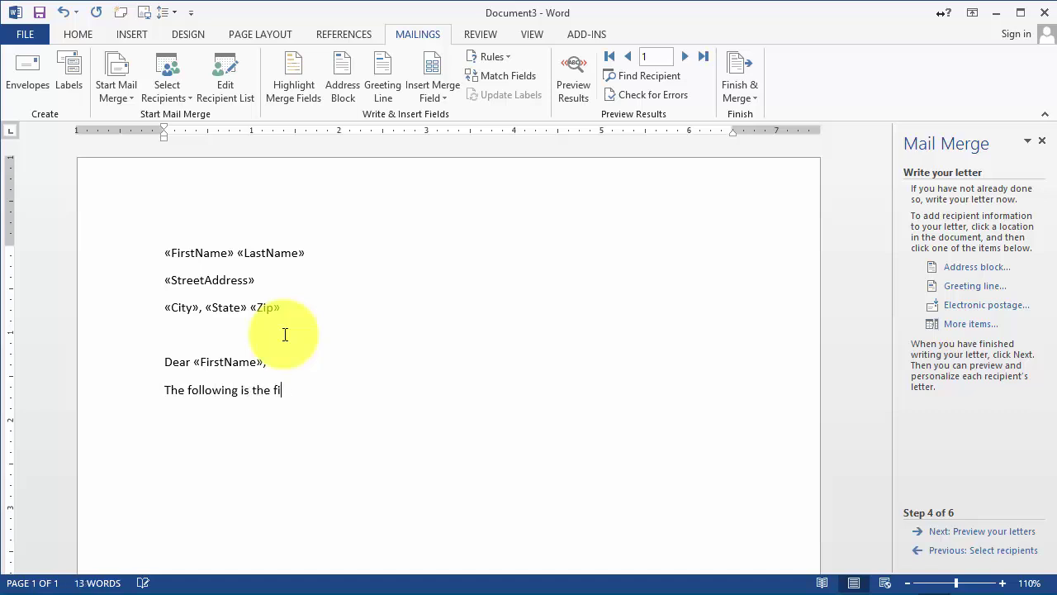
text(formation we have on file for you:)
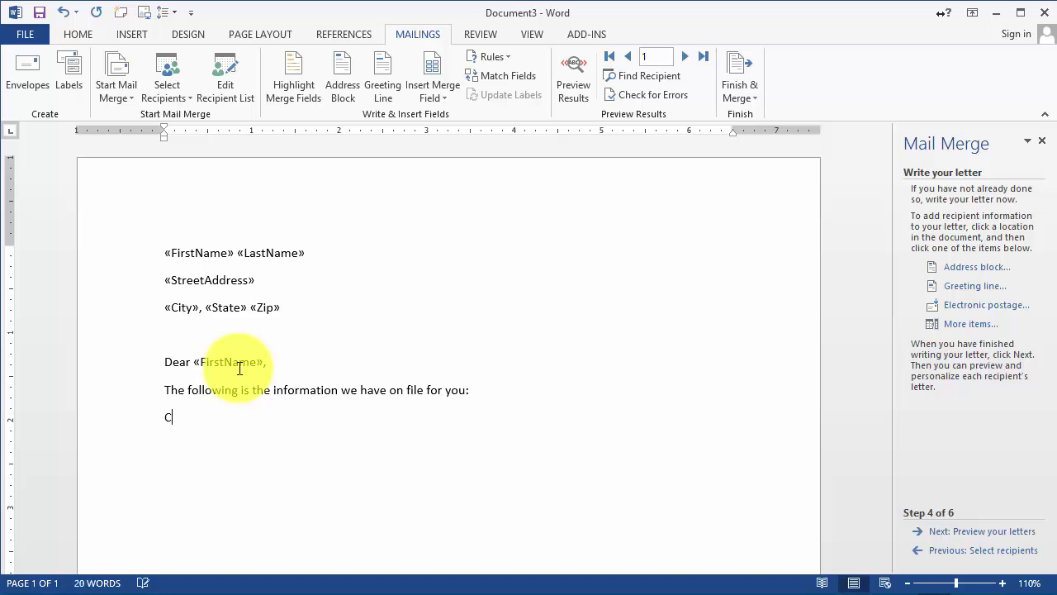
Add 'Customer ID: «CustomerID»' and 'Telephone: «Tel»' lines, then select the Customer ID label.
text(tomer ID:)
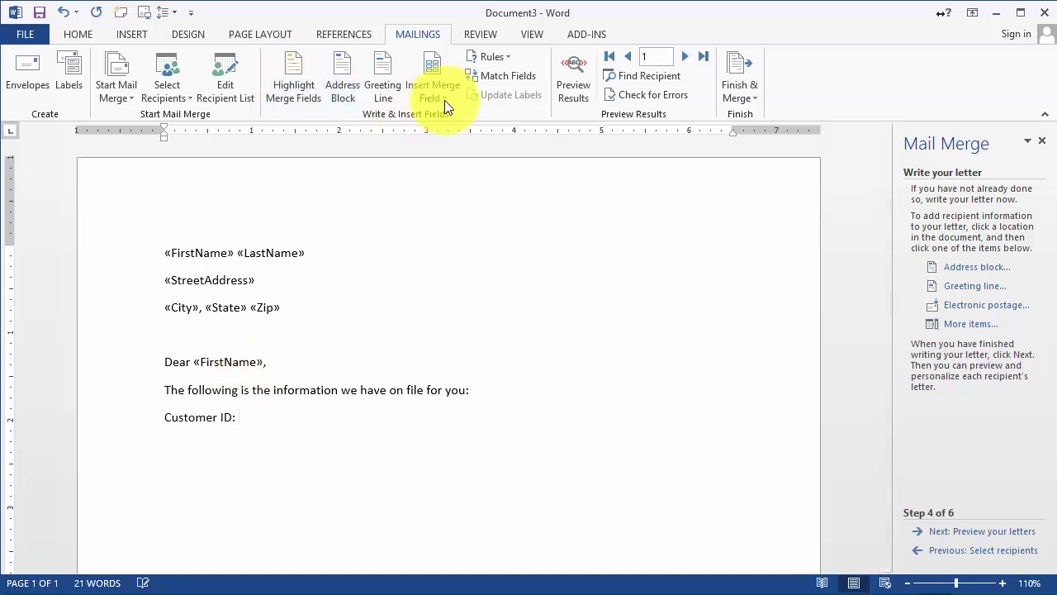
click(438, 95)
click(446, 116)
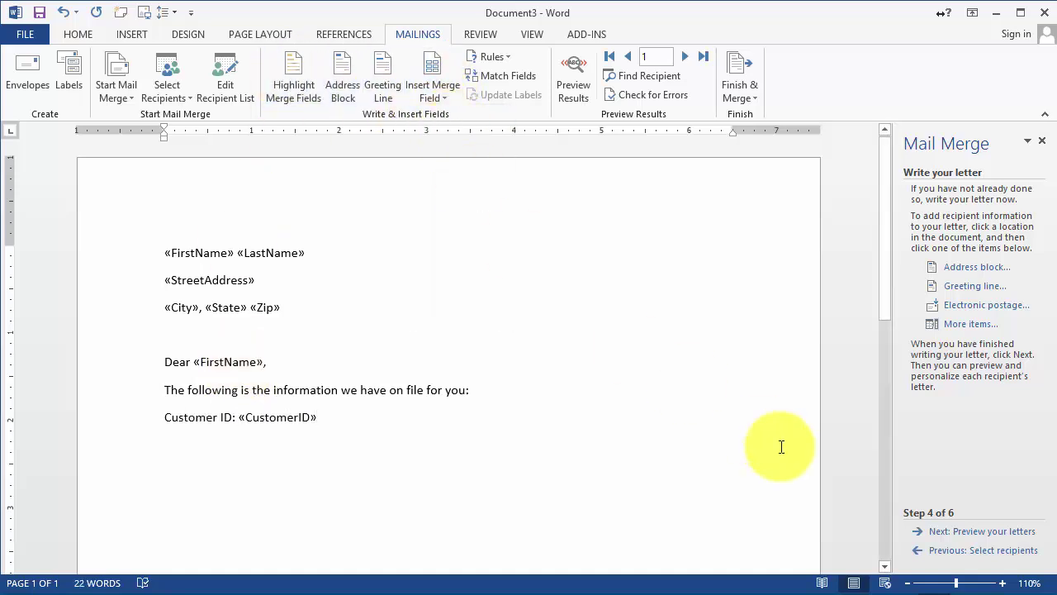
key(Return)
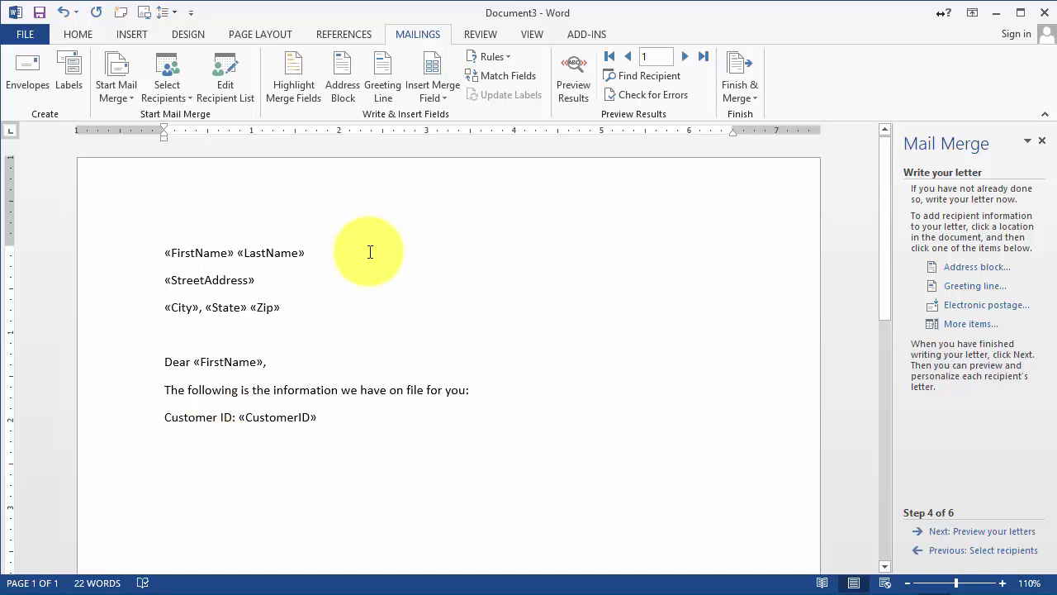
click(436, 94)
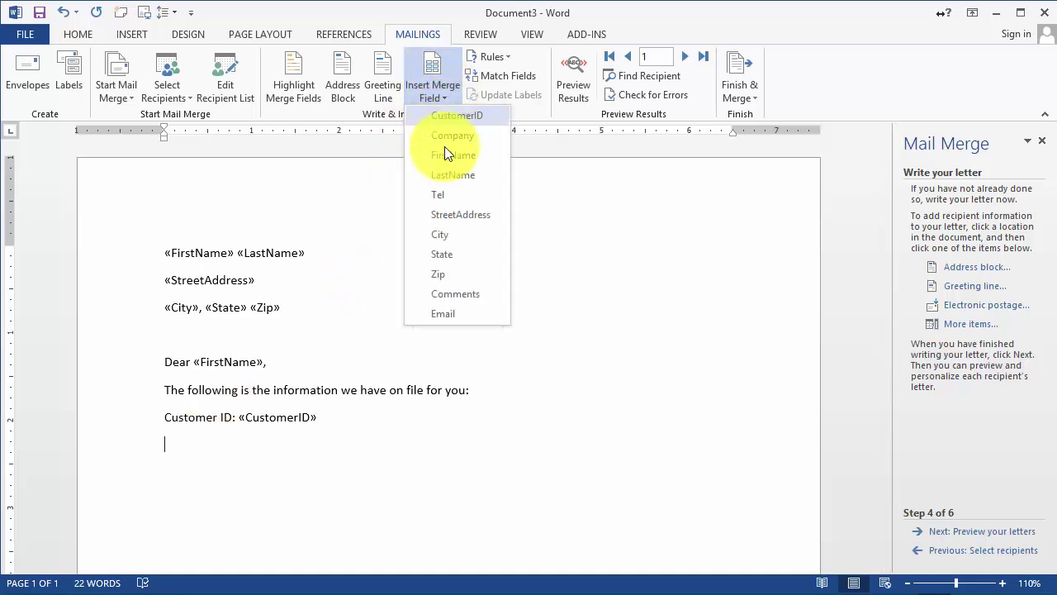
click(216, 442)
text(Telephone:)
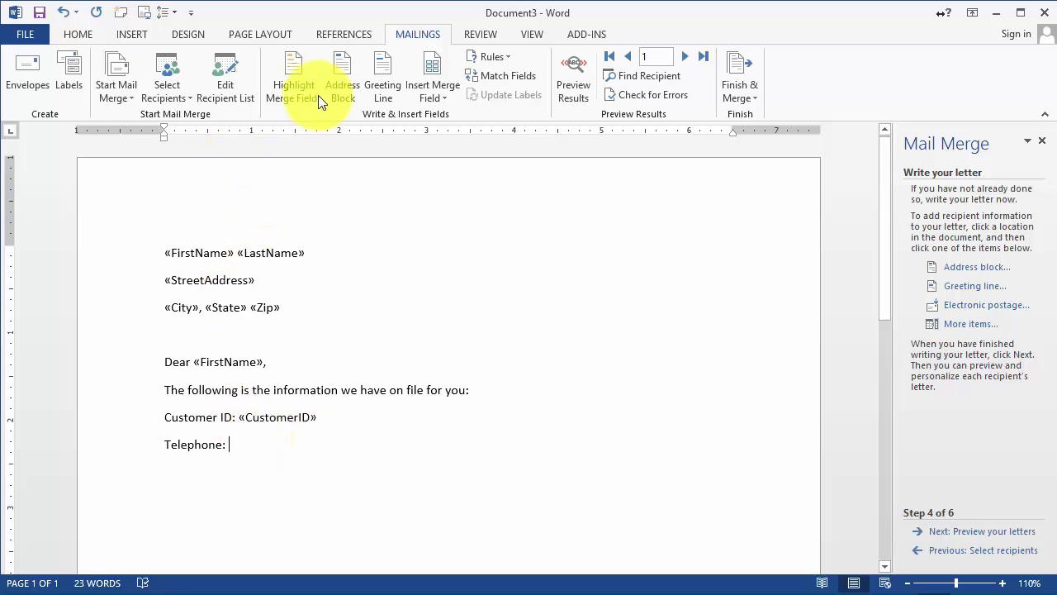
click(426, 91)
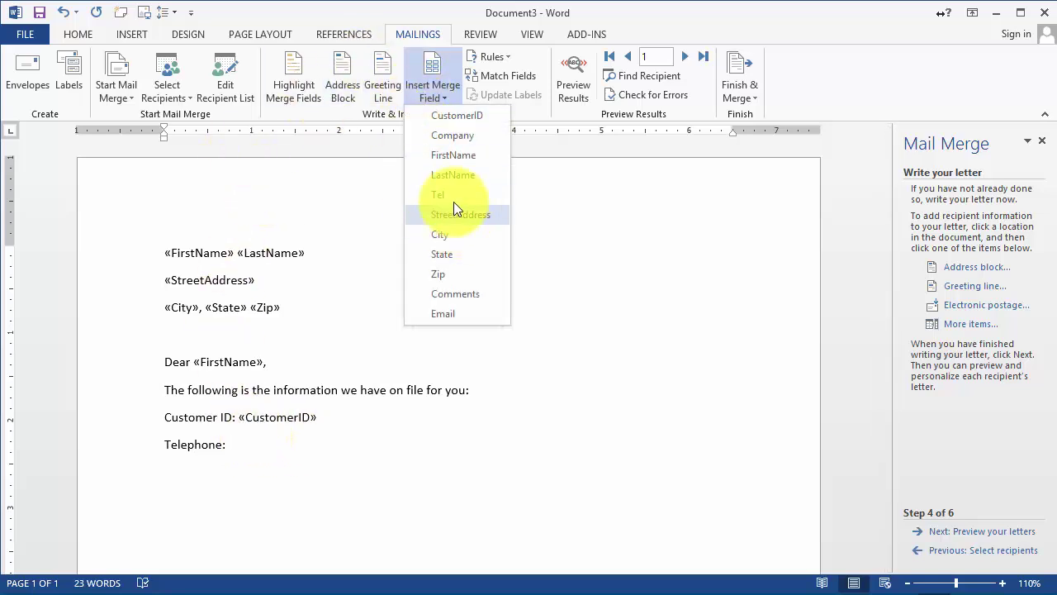
click(453, 196)
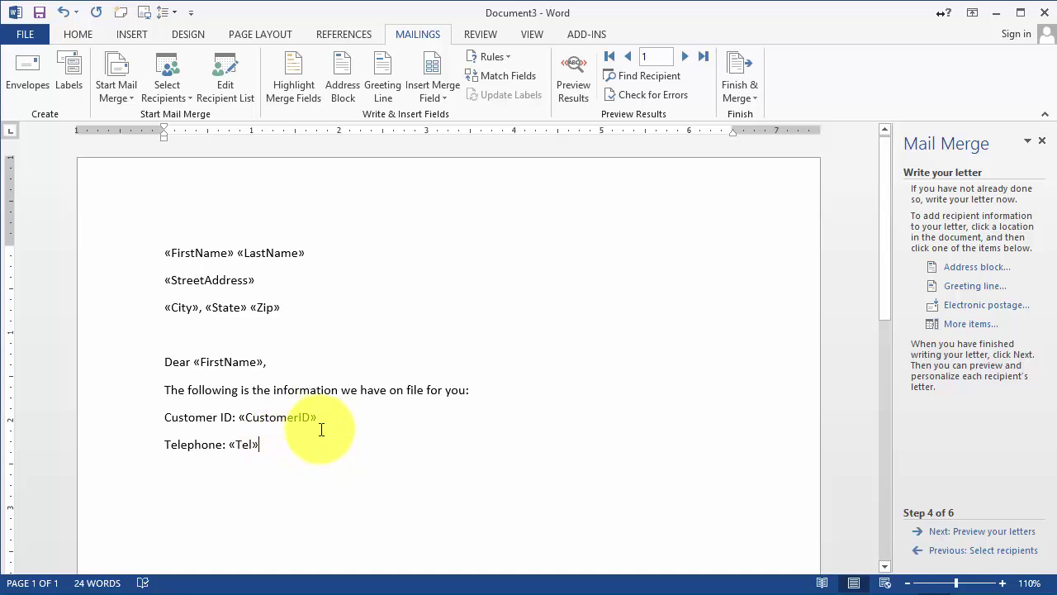
drag(234, 420, 180, 440)
Make the Customer ID and Telephone labels bold.
click(191, 394)
click(225, 444)
click(194, 412)
click(259, 461)
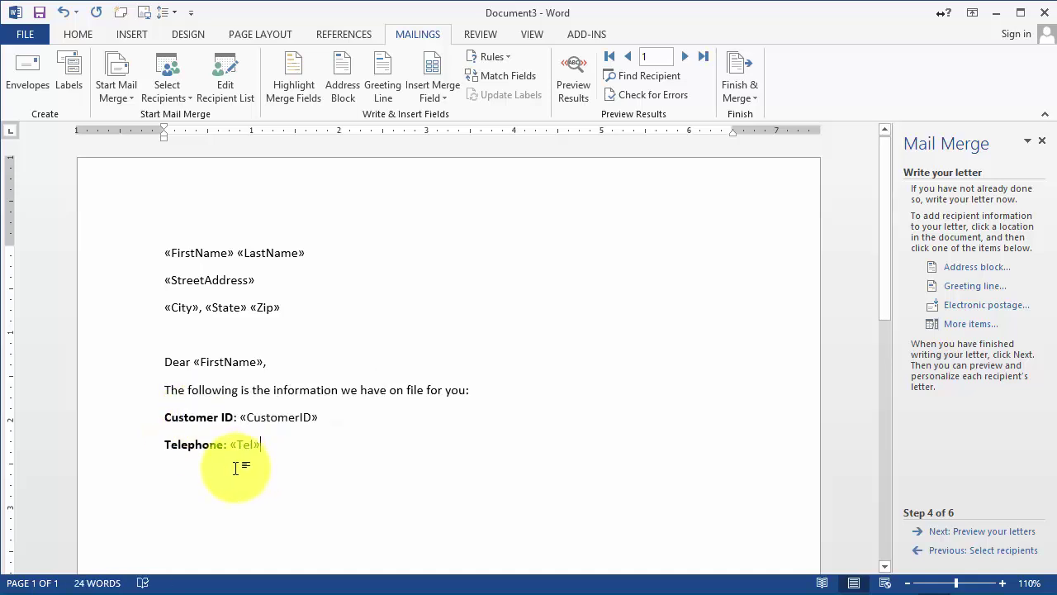
Add a «Comments». merge field line below Telephone, followed by a 'Thank you!' closing.
key(Return)
key(Return)
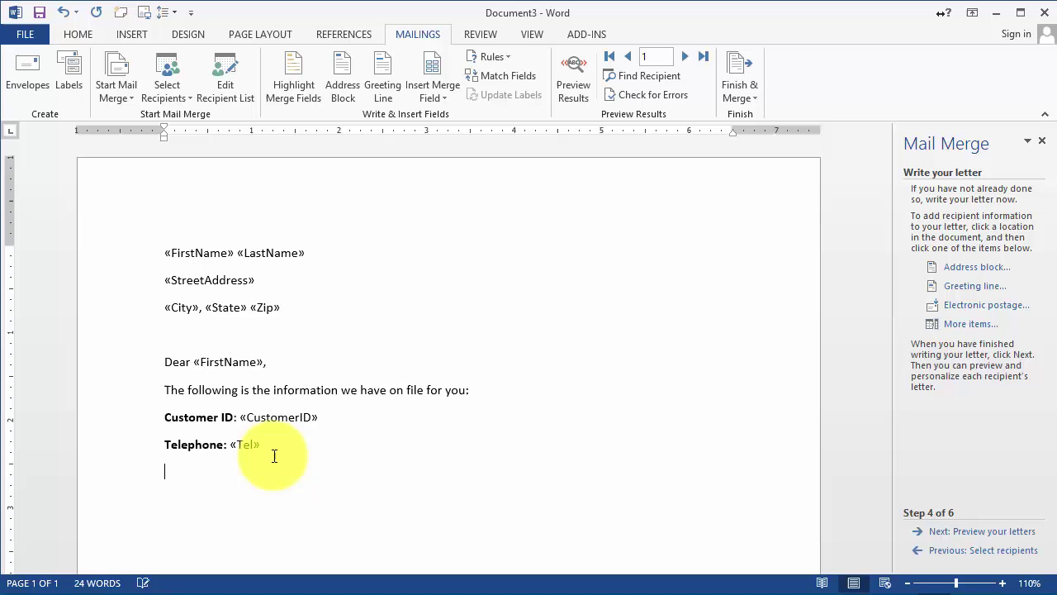
click(431, 98)
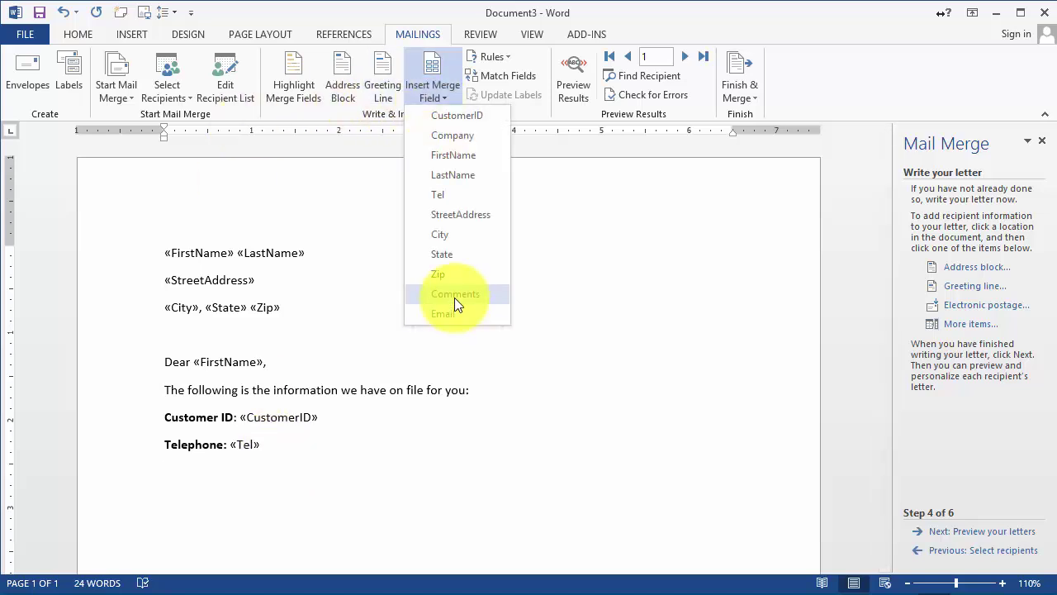
click(454, 299)
text(.)
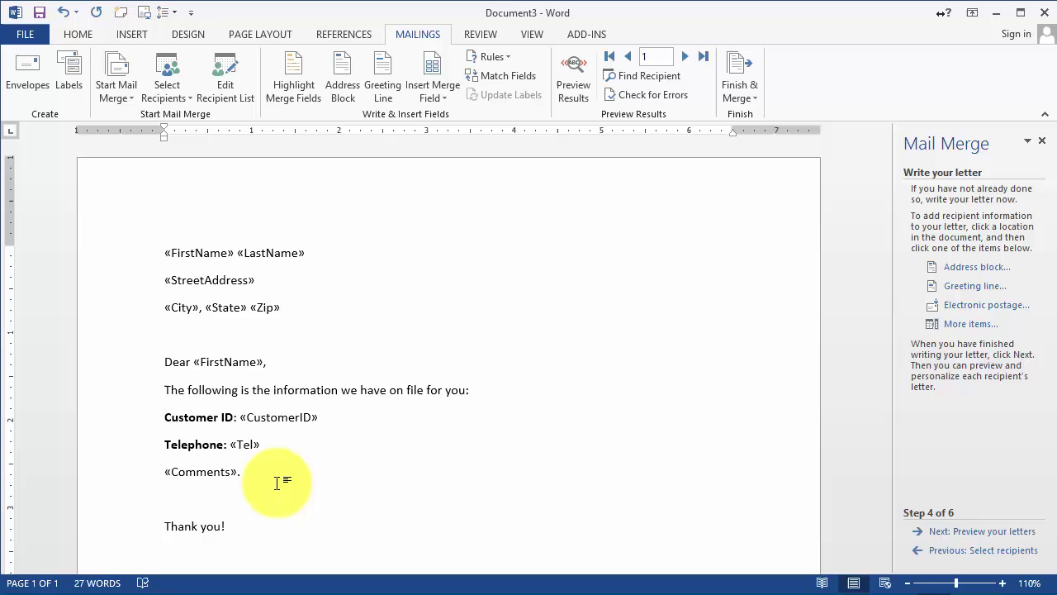
key(Return)
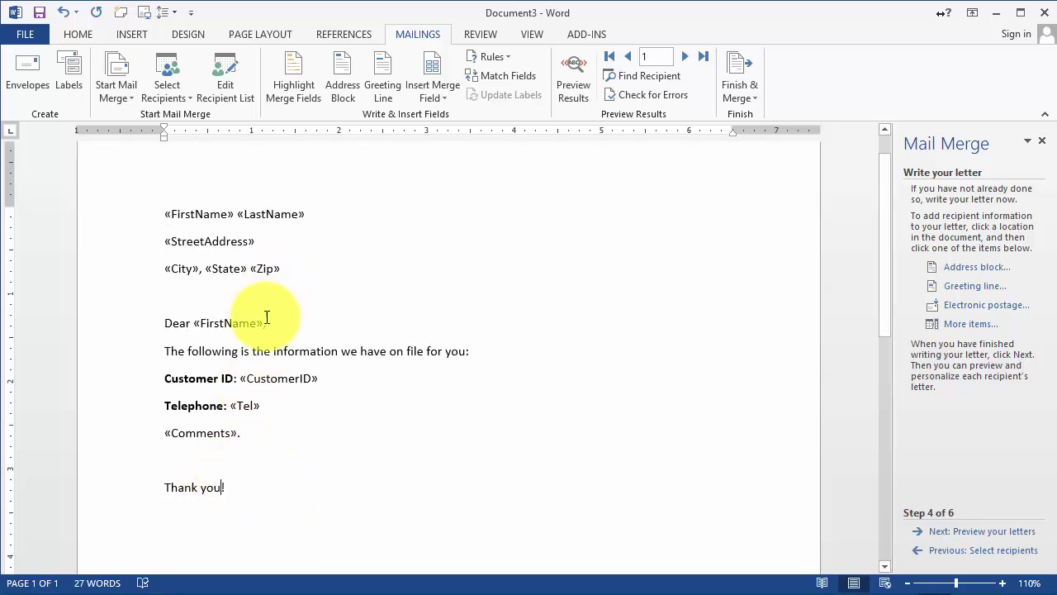
Place the cursor around the 'Thank you!' closing, ending at its end.
click(290, 478)
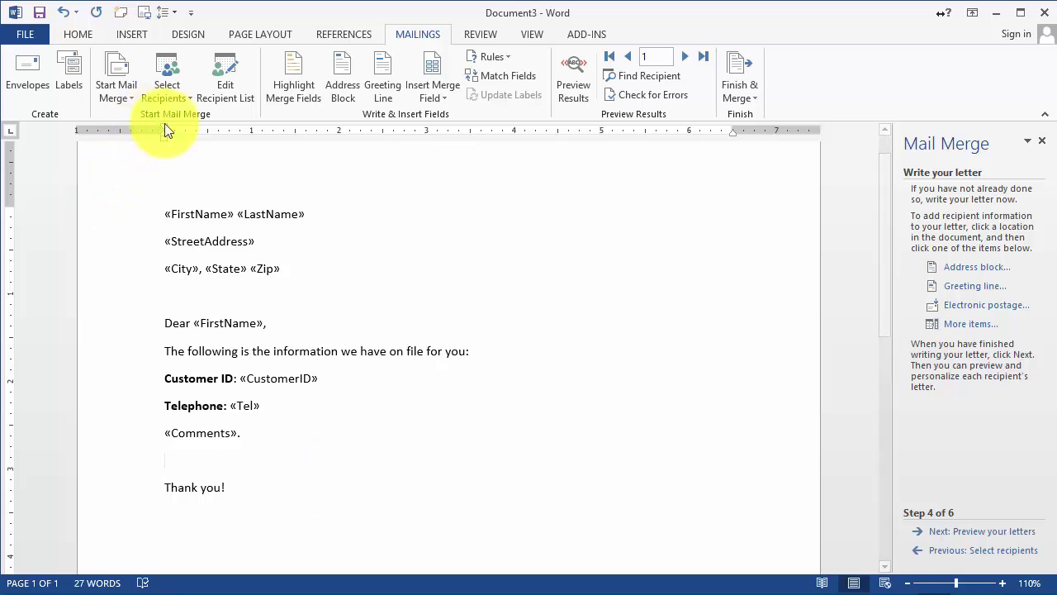
click(253, 518)
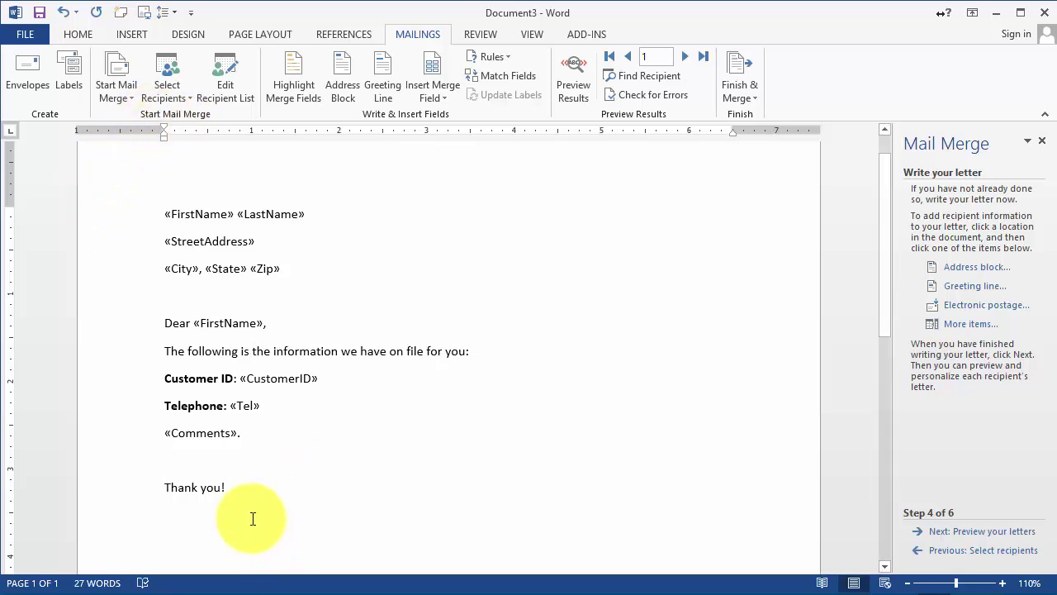
click(234, 492)
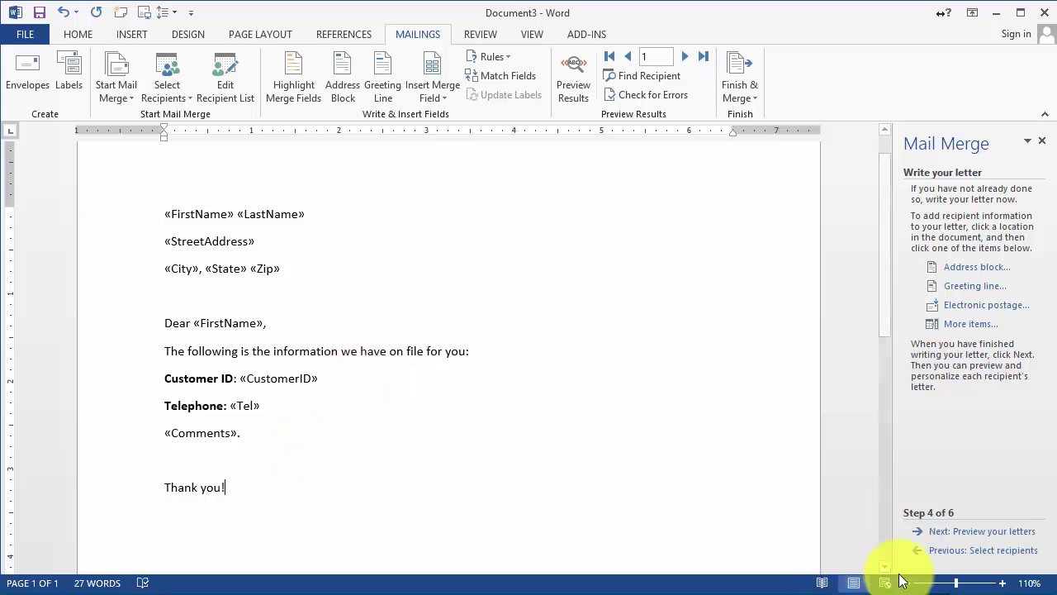
Preview recipient 1's merged letter and select its comment line to inspect it.
click(995, 537)
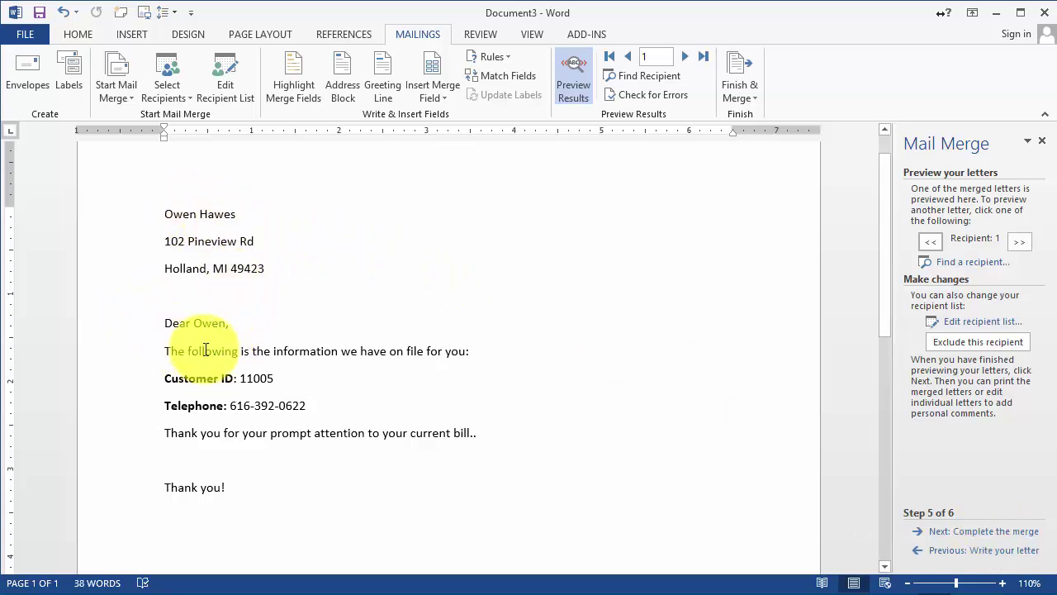
triple_click(207, 435)
drag(207, 435, 485, 439)
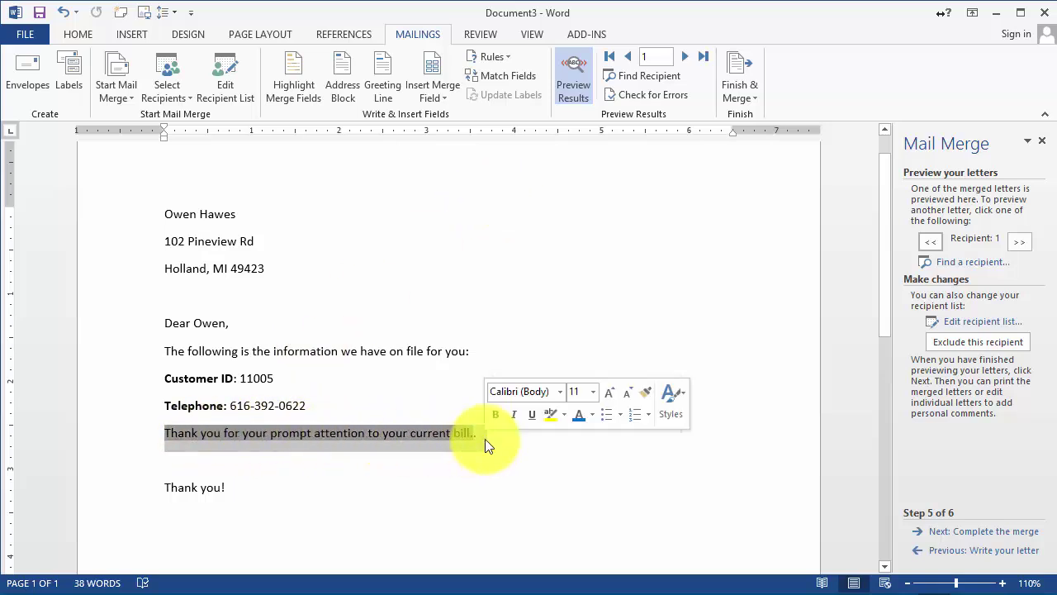
click(500, 459)
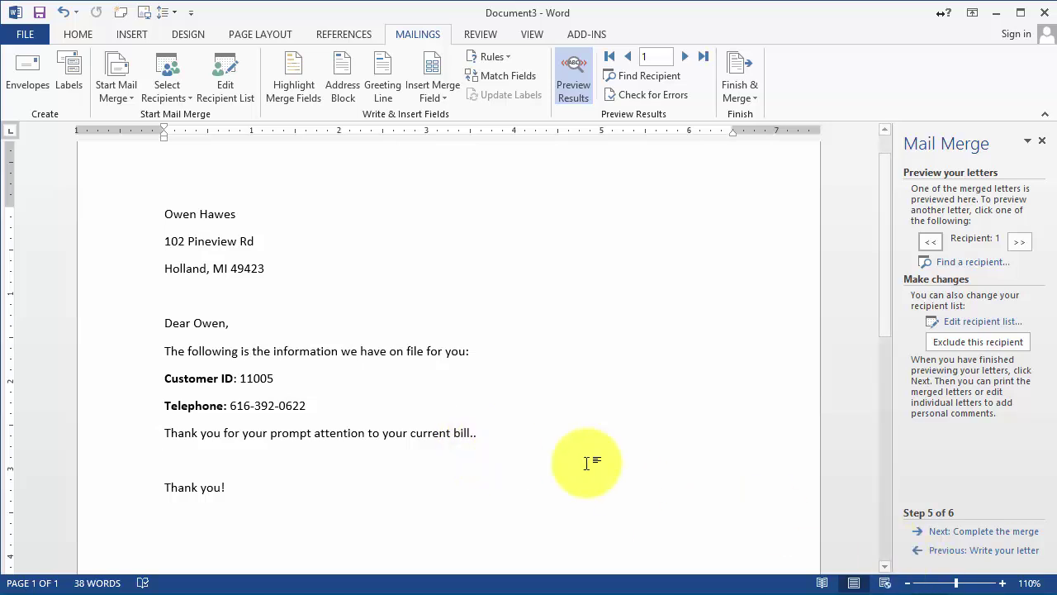
triple_click(476, 434)
click(477, 434)
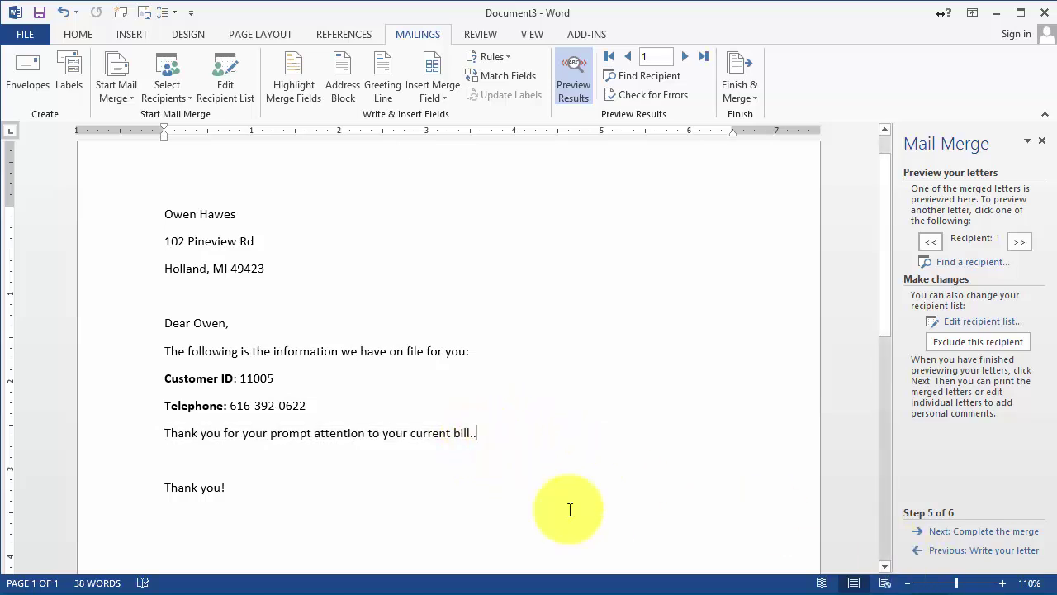
Remove the extra period after the Comments field and preview the merged letters again.
click(964, 551)
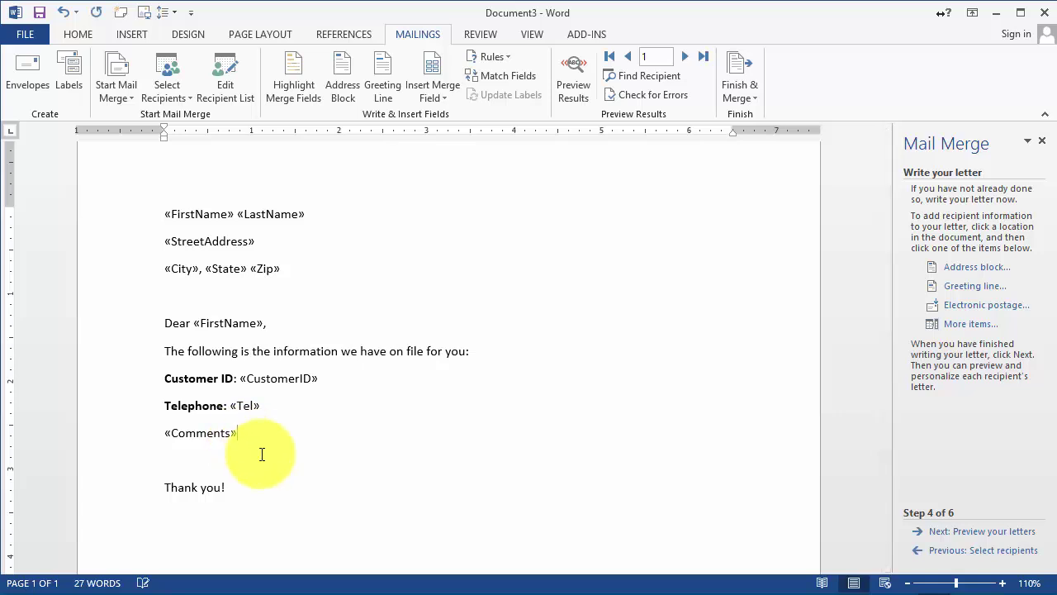
key(ctrl+z)
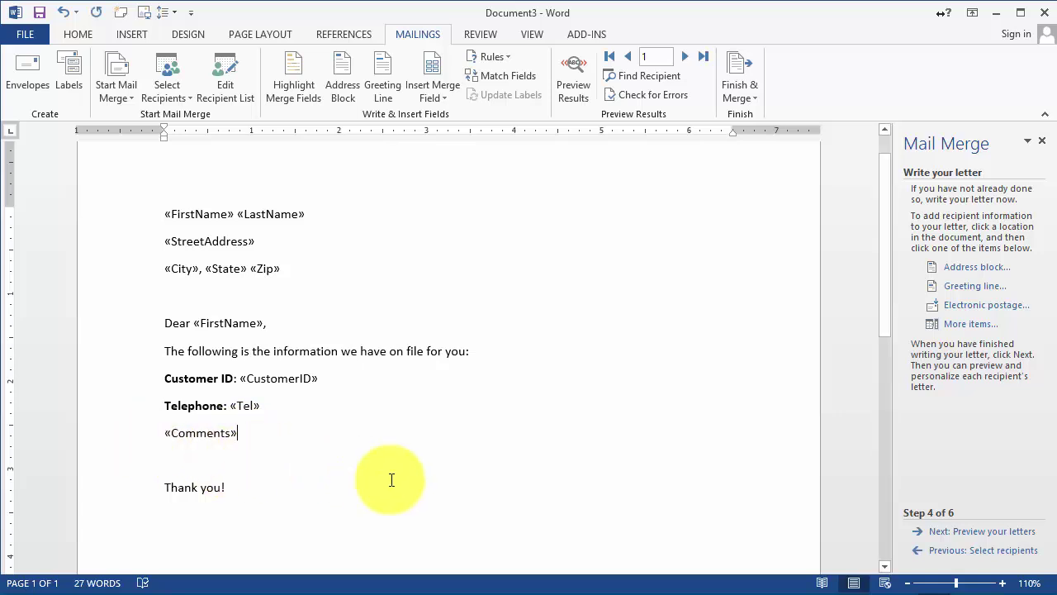
click(995, 533)
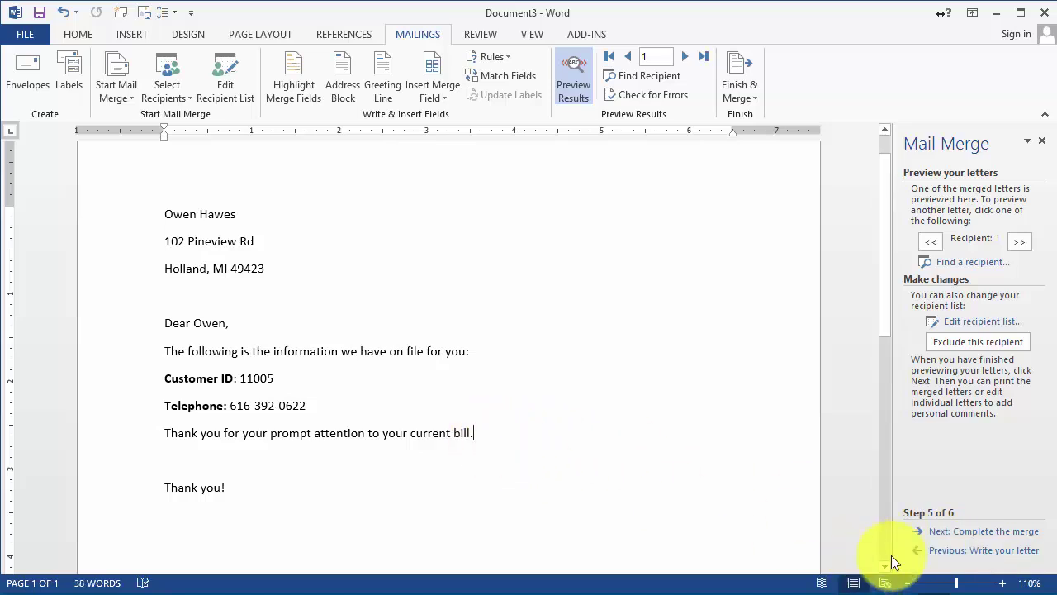
Step through the letters for recipients 2, 3 and 4, checking recipient 4's blank comment line.
click(687, 57)
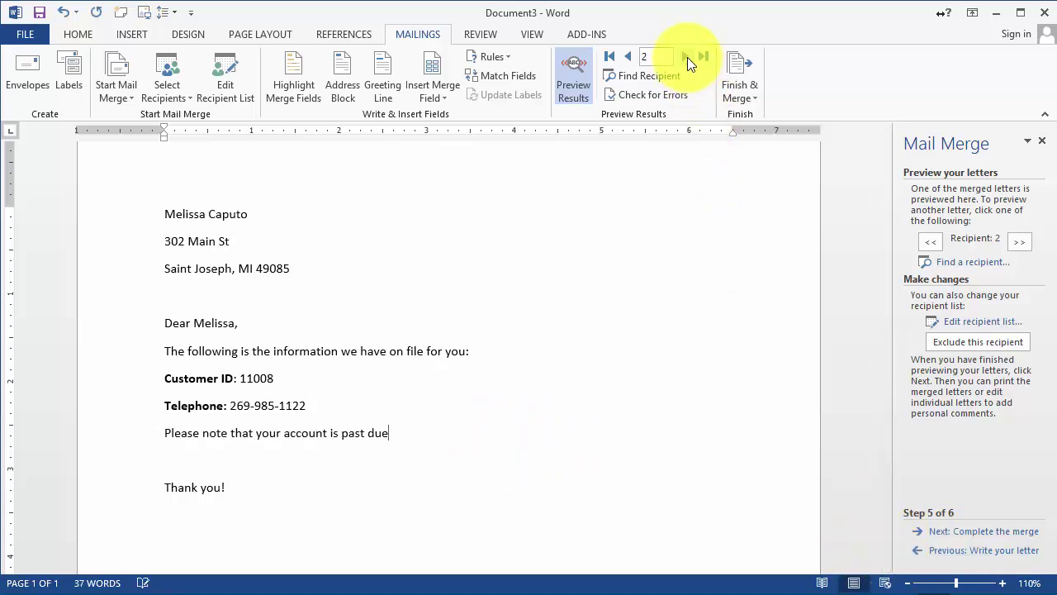
click(687, 57)
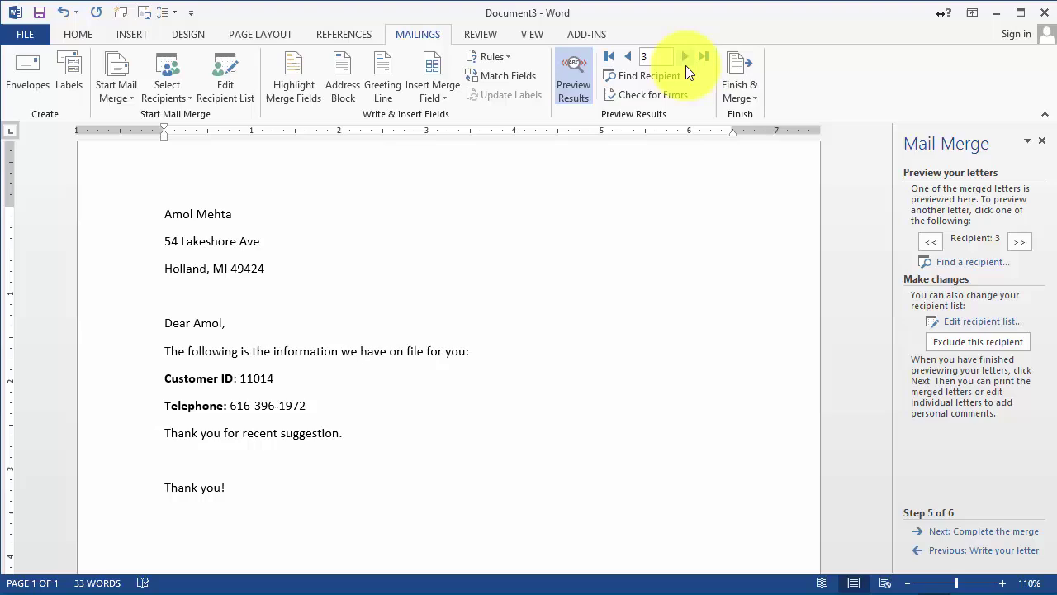
click(685, 57)
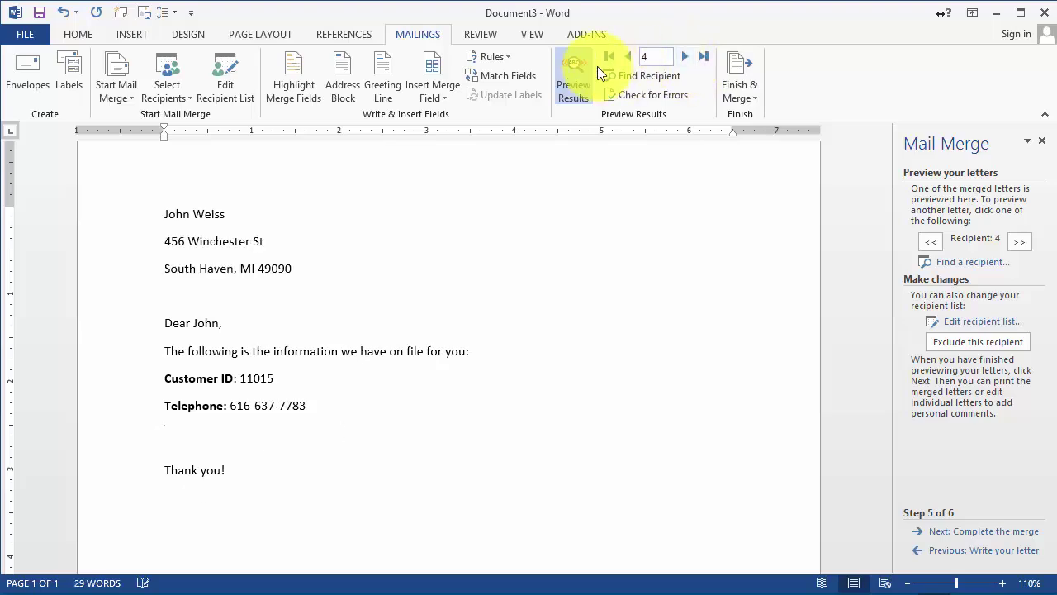
click(170, 436)
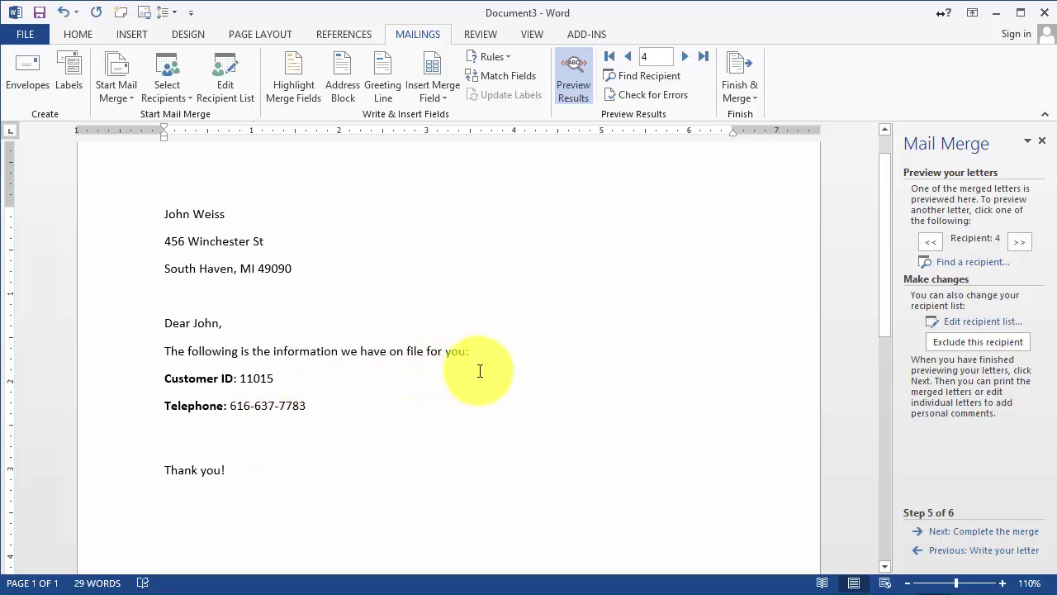
Merge all records into a new 38-page Letters2 document of individual letters.
click(999, 534)
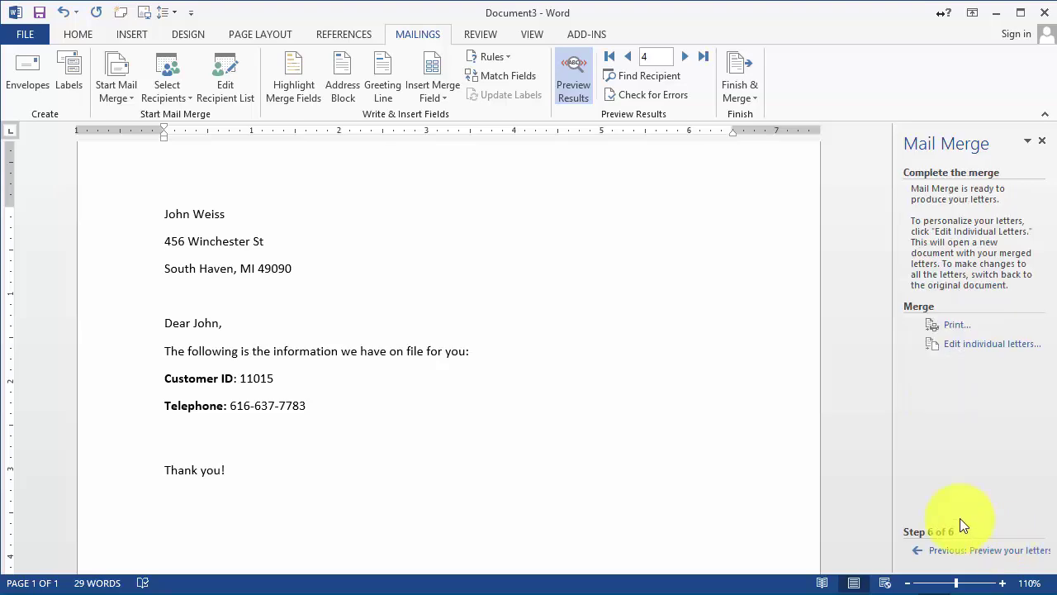
click(967, 350)
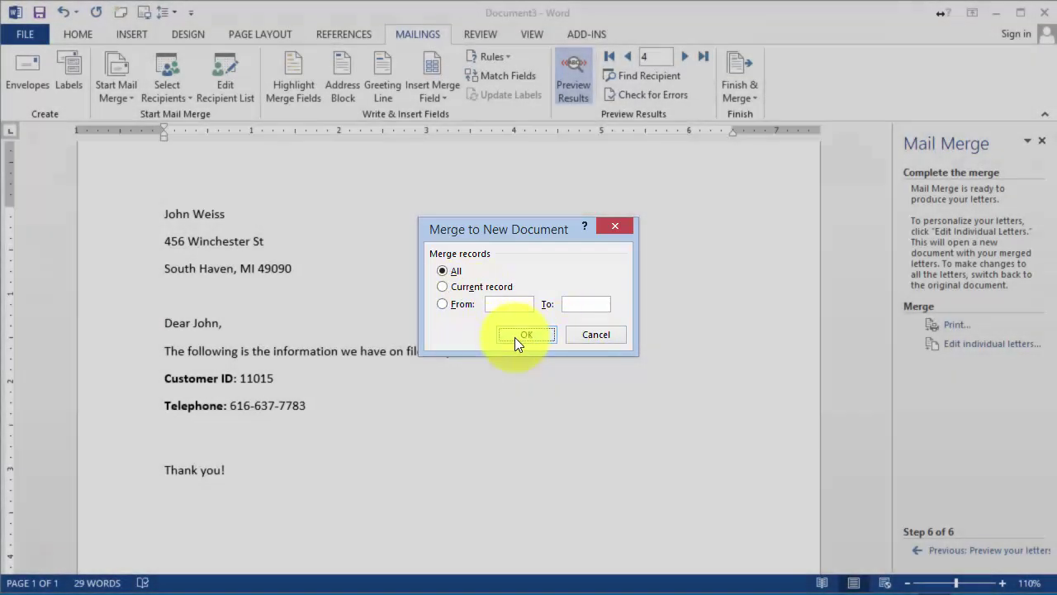
click(514, 337)
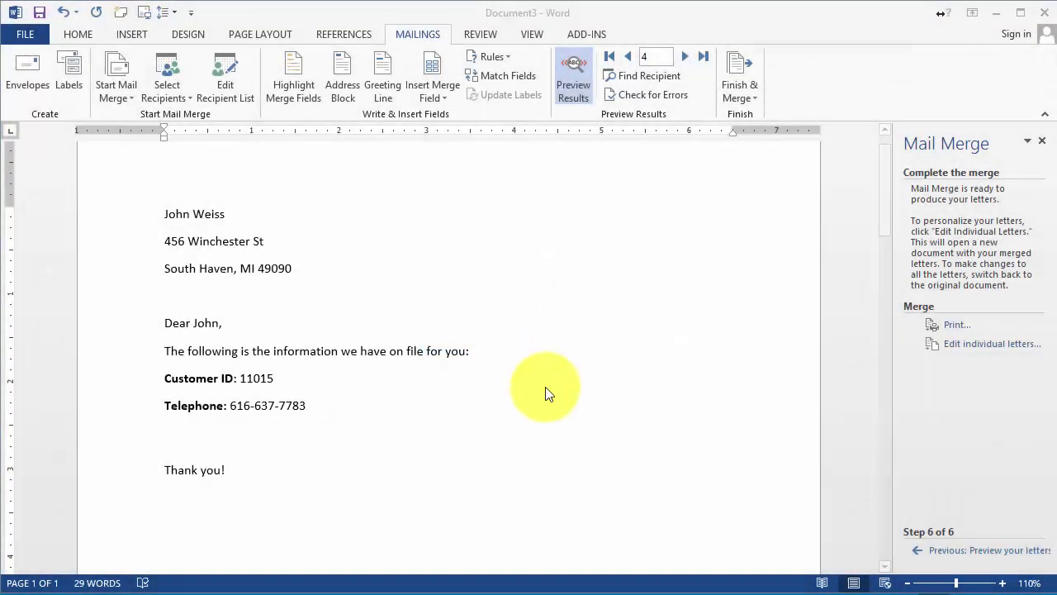
scroll(349, 356, down, 15)
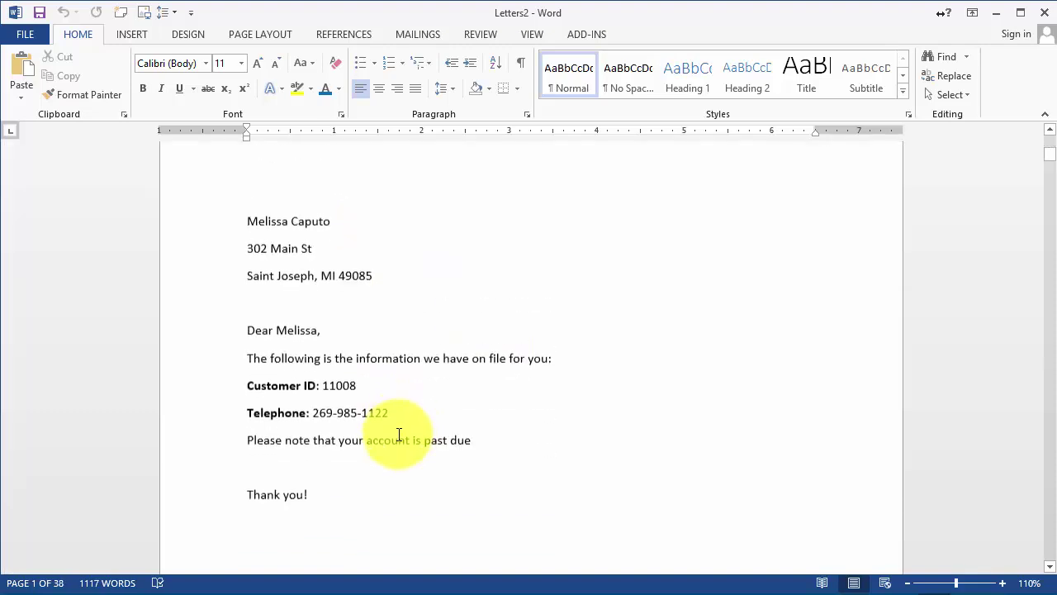
scroll(397, 433, down, 15)
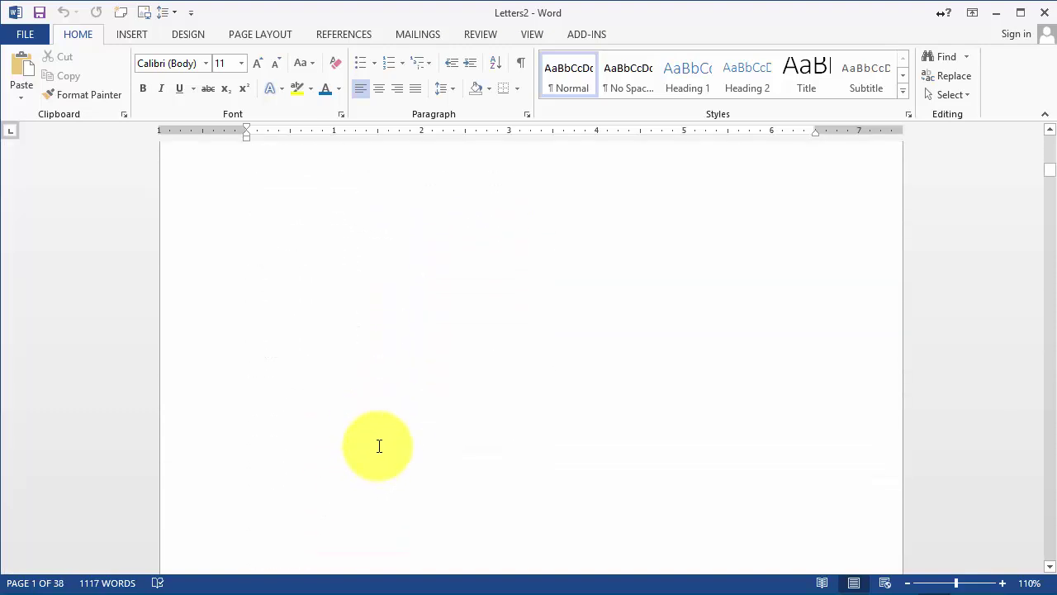
scroll(391, 488, down, 5)
drag(375, 372, 276, 321)
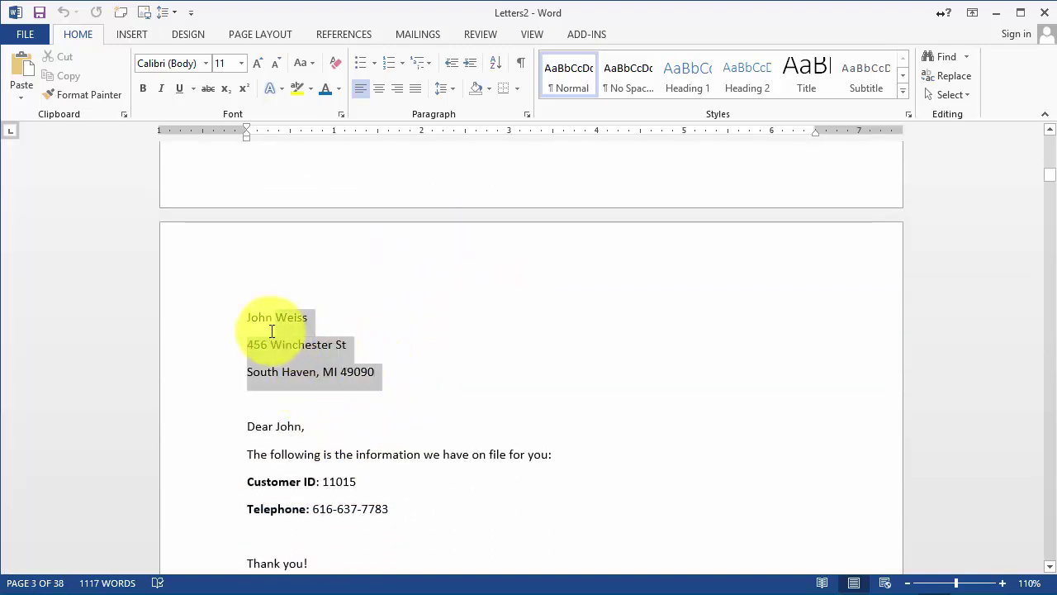
scroll(467, 421, down, 12)
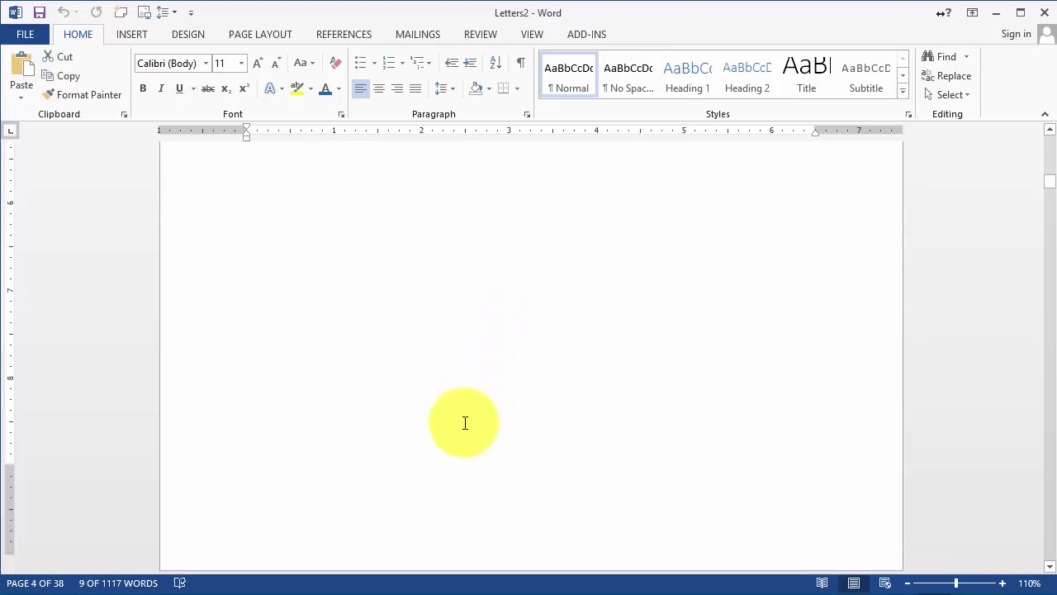
scroll(458, 442, down, 3)
click(399, 295)
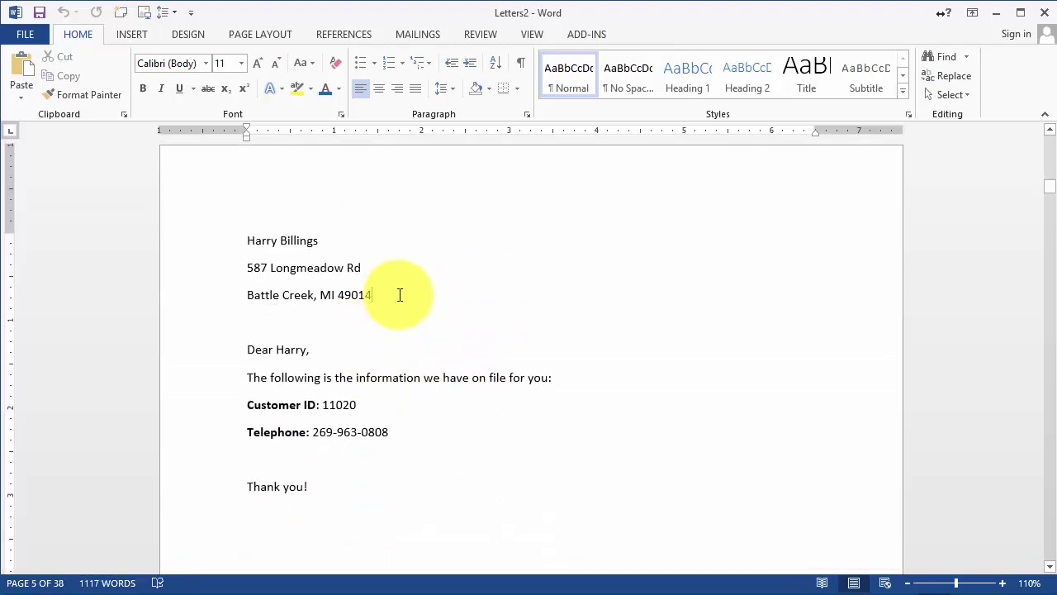